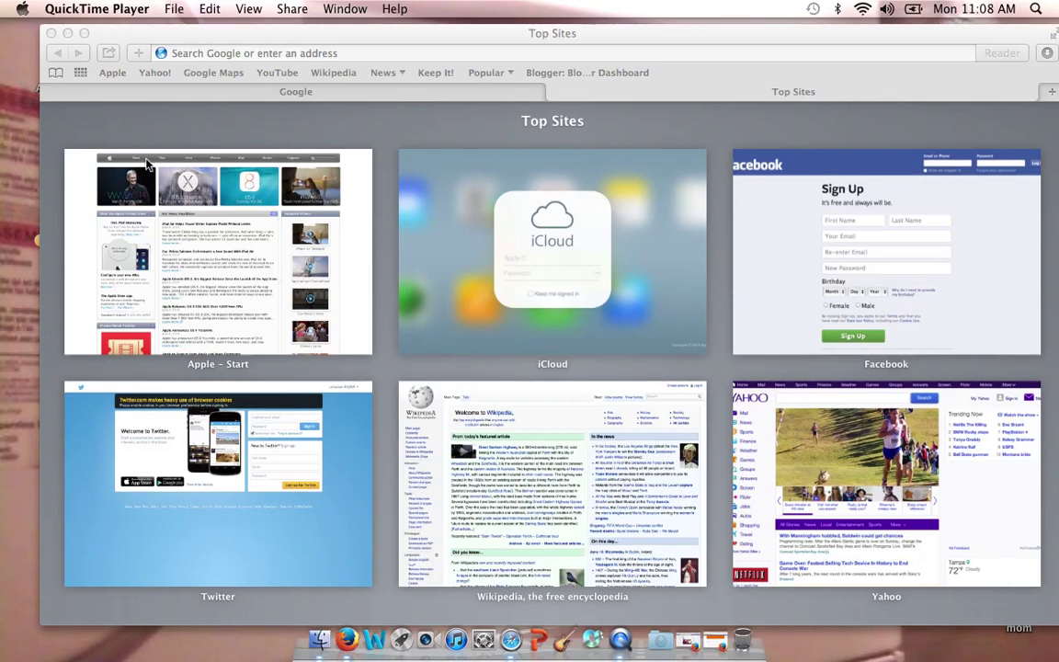
Search Google for 'keep vid' and open the KeepVid site at keepvid.com
{"action": "left_click", "coordinate": [156, 163]}
{"action": "left_click", "coordinate": [367, 93]}
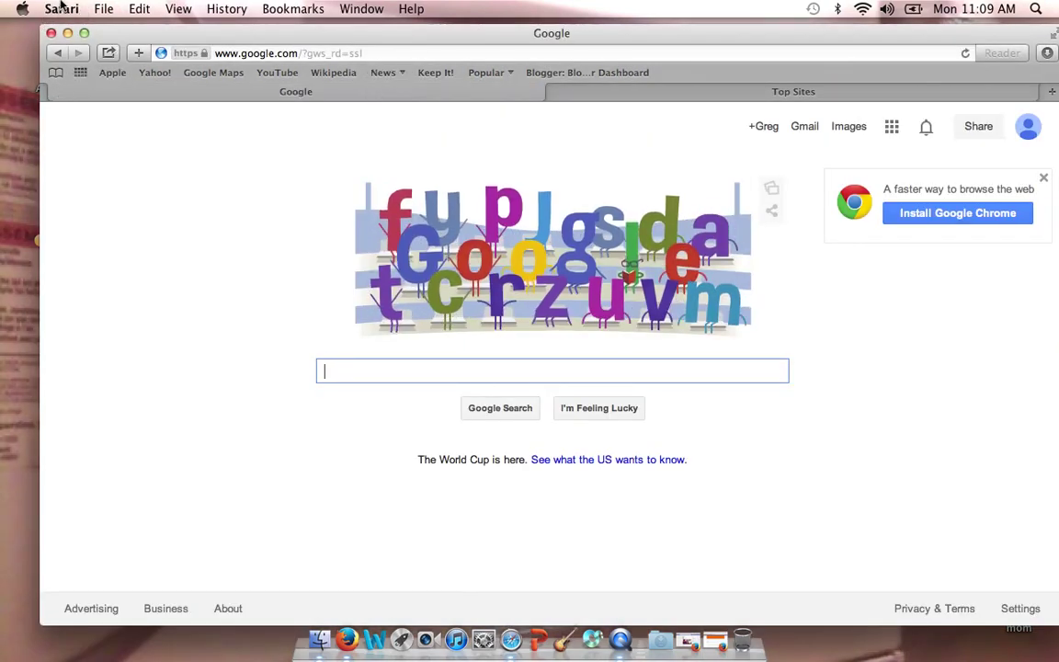
{"action": "mouse_move", "coordinate": [128, 32]}
{"action": "left_mouse_down"}
{"action": "mouse_move", "coordinate": [99, 28]}
{"action": "mouse_move", "coordinate": [103, 34]}
{"action": "left_mouse_up"}
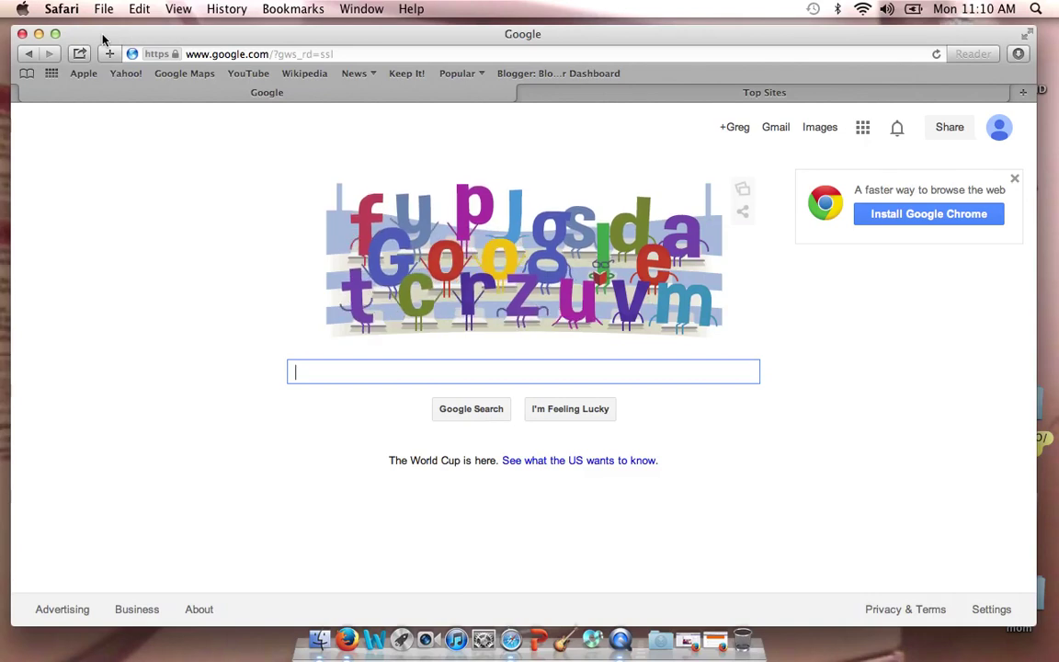
{"action": "left_click_drag", "start_coordinate": [367, 29], "coordinate": [366, 30]}
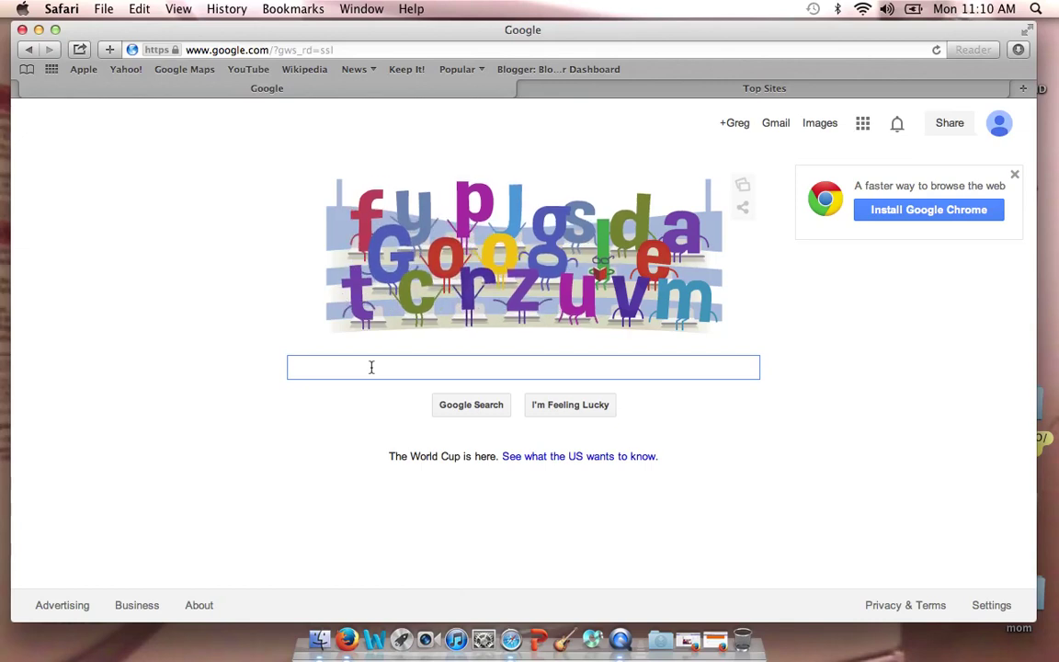
{"action": "type", "text": "keep "}
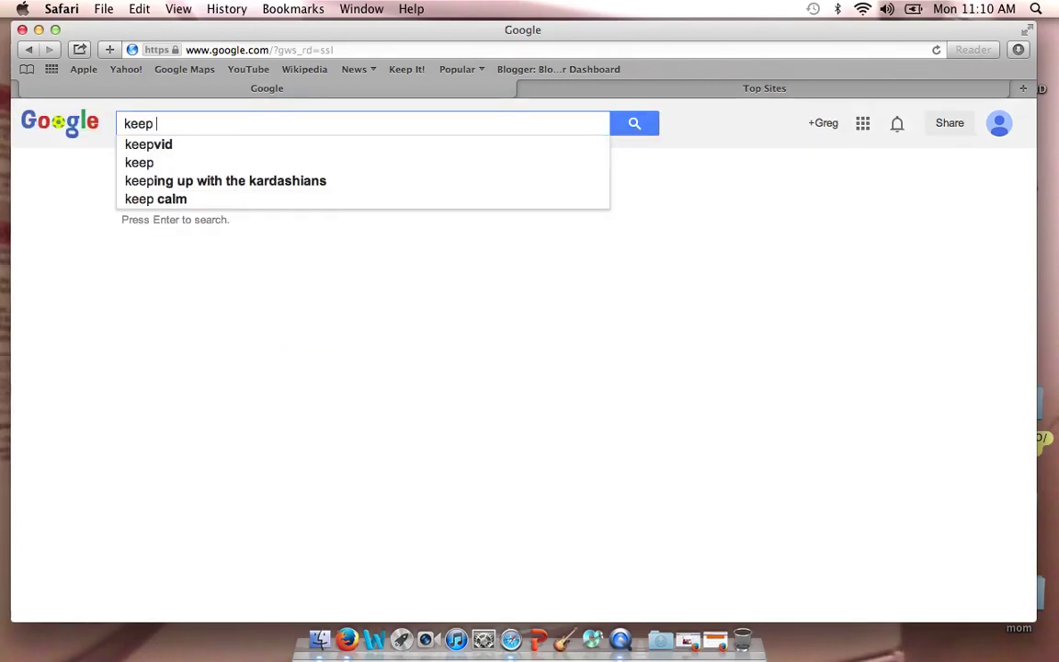
{"action": "type", "text": "vid"}
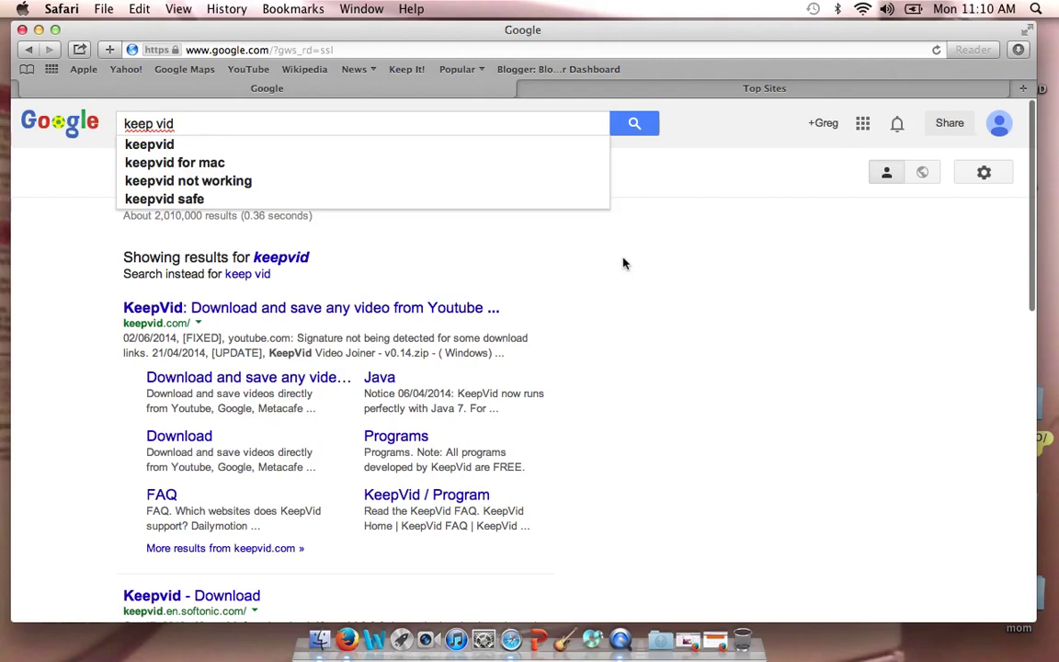
{"action": "left_click", "coordinate": [328, 314]}
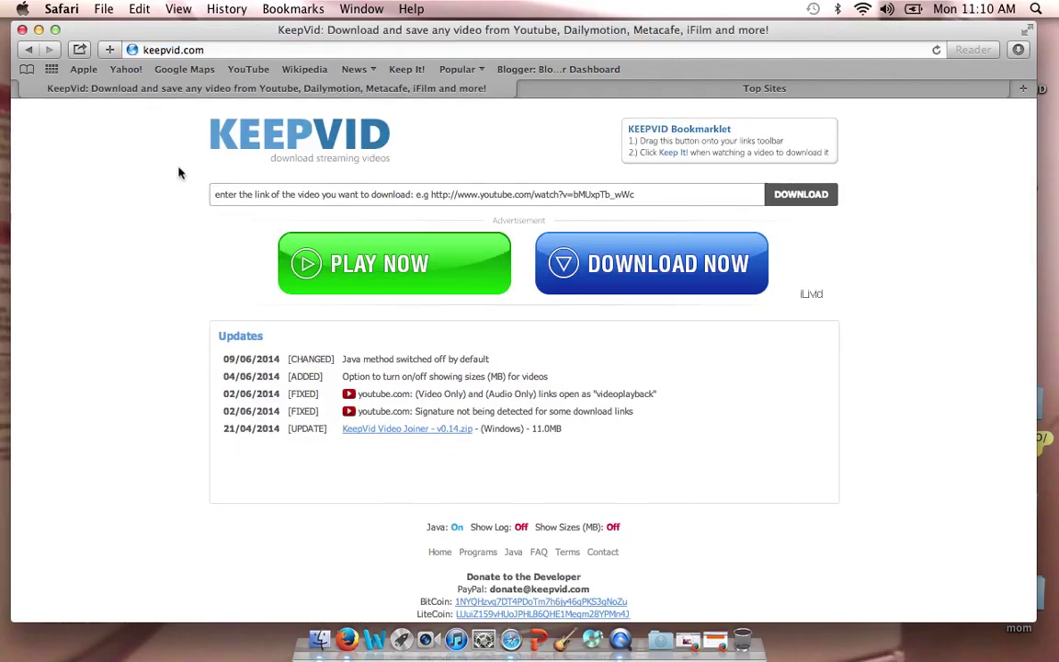
Drag KeepVid's Keep It! bookmarklet onto Safari's bookmarks bar
{"action": "left_click", "coordinate": [208, 113]}
{"action": "left_click", "coordinate": [153, 250]}
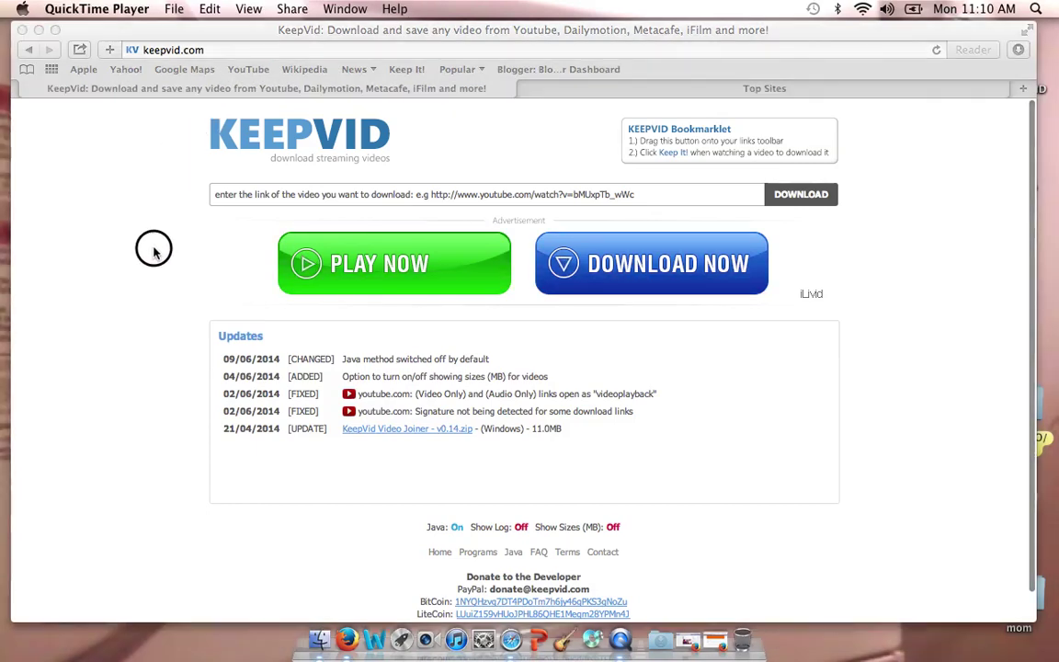
{"action": "left_click", "coordinate": [500, 132]}
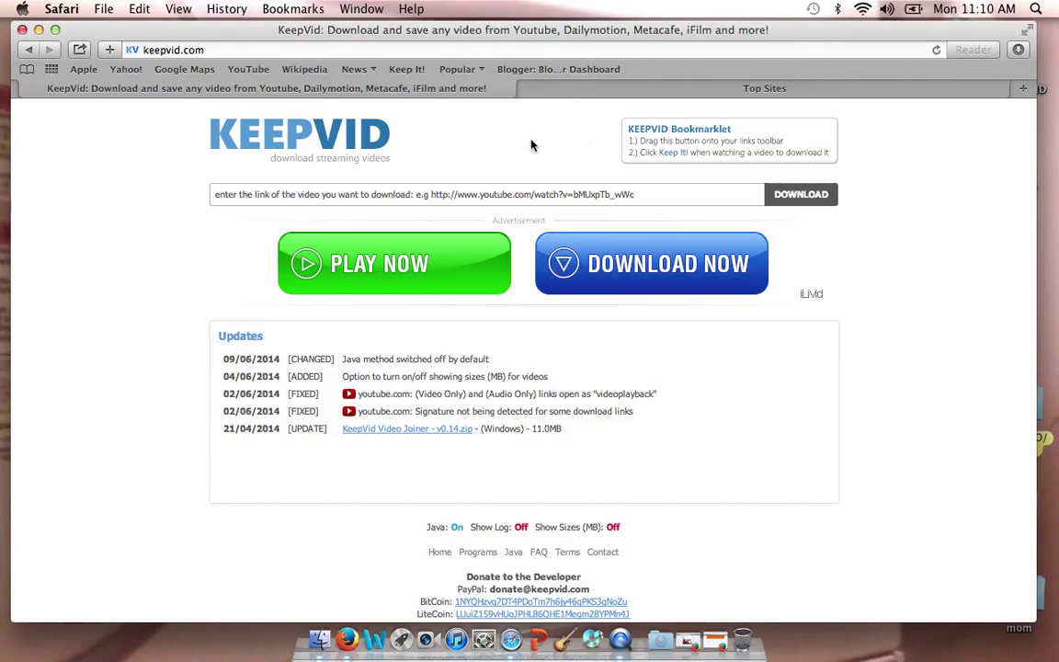
{"action": "left_click", "coordinate": [670, 133]}
{"action": "left_click_drag", "start_coordinate": [670, 133], "coordinate": [650, 68]}
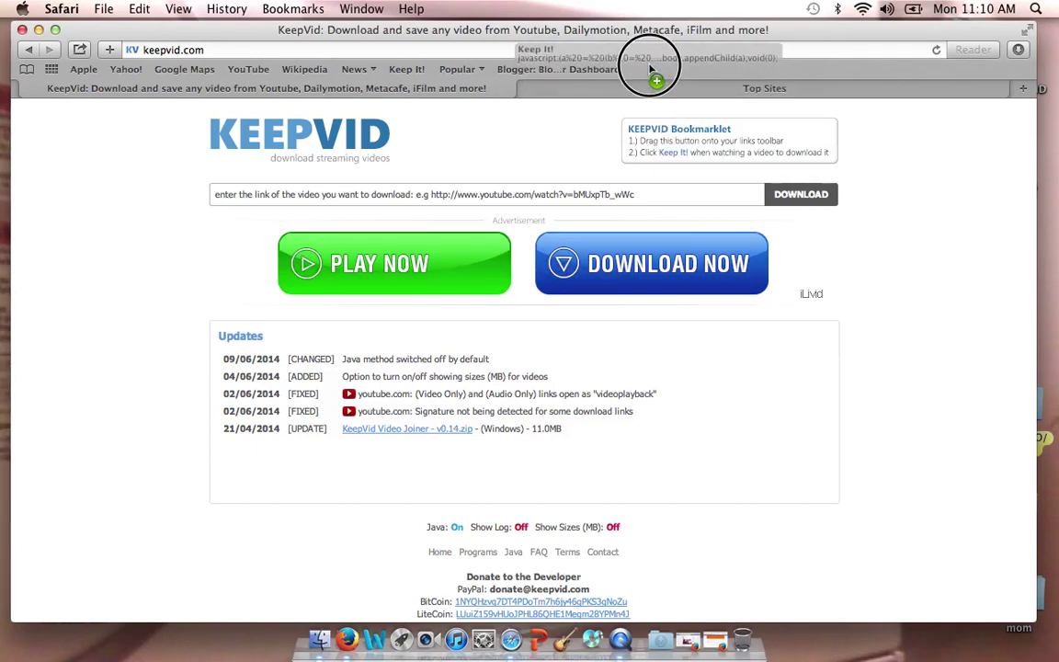
{"action": "left_click_drag", "start_coordinate": [650, 68], "coordinate": [650, 68]}
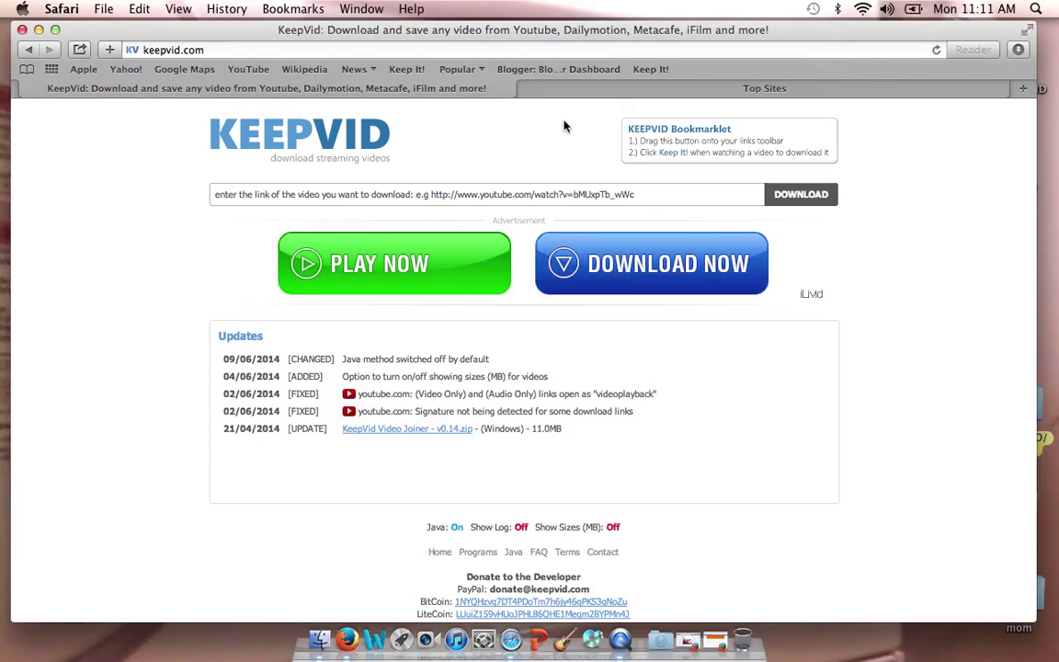
{"action": "left_click", "coordinate": [605, 90]}
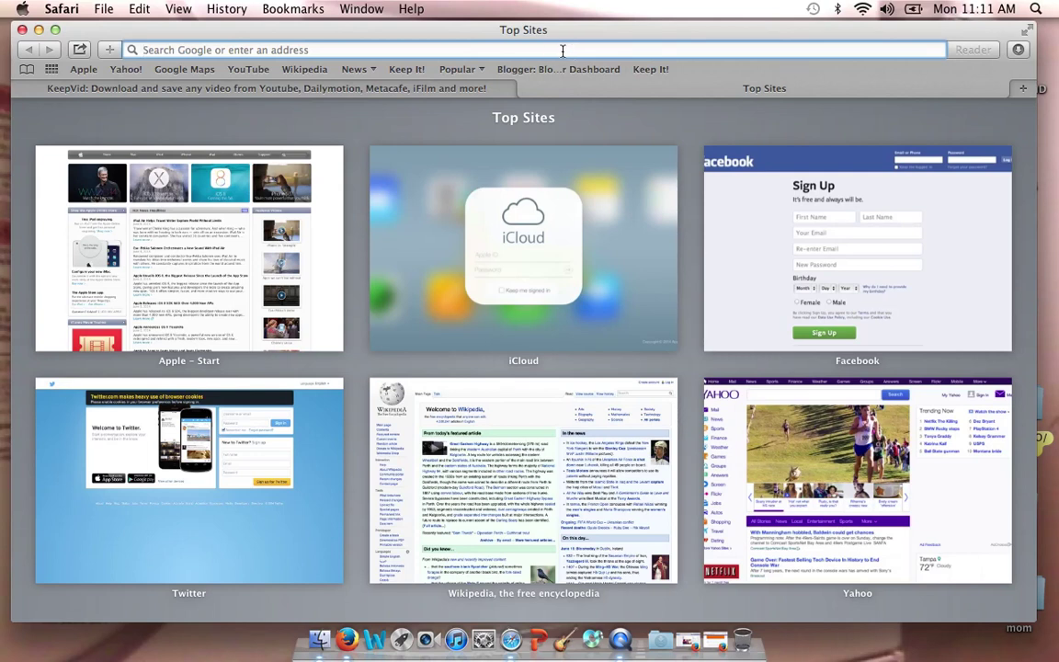
Search YouTube for 'gary numan cars' and open the 1080p Cars official music video
{"action": "left_click", "coordinate": [250, 69]}
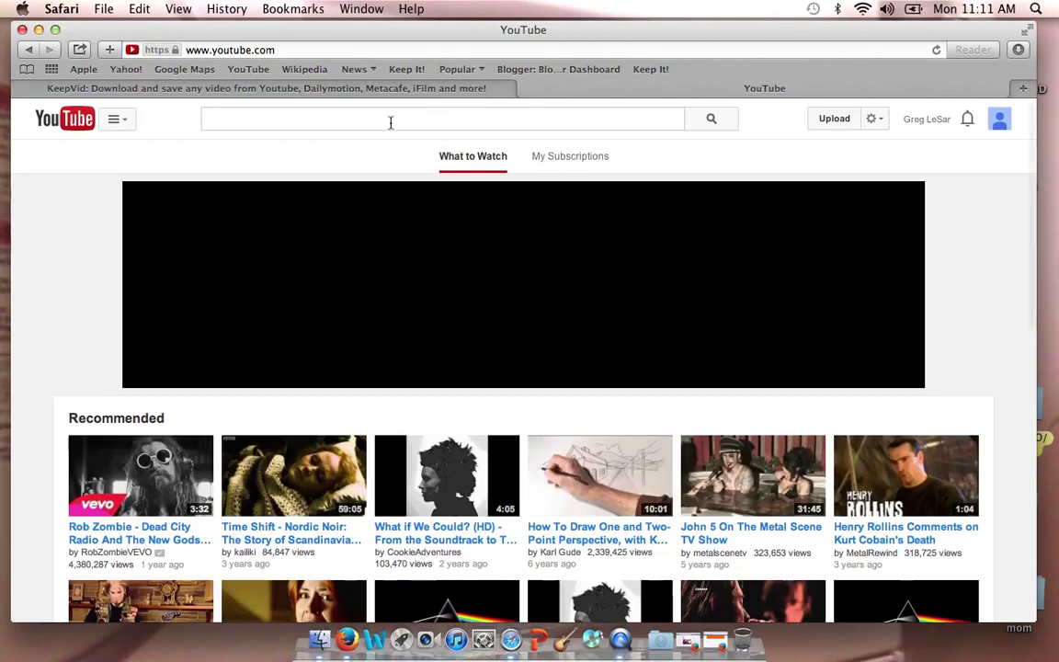
{"action": "type", "text": "gary n"}
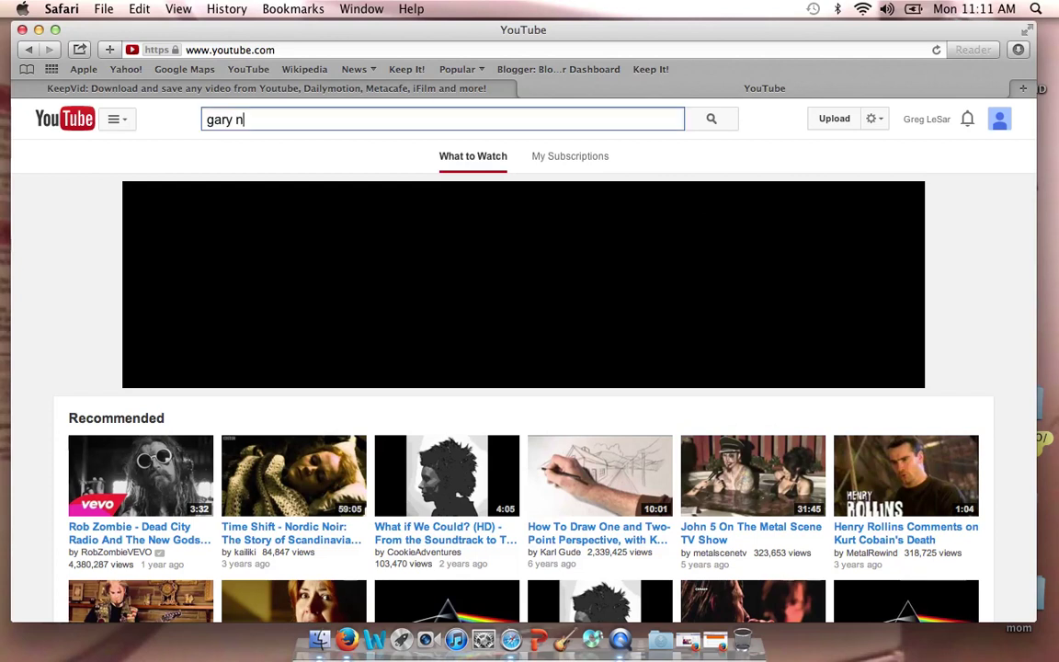
{"action": "type", "text": "uman car"}
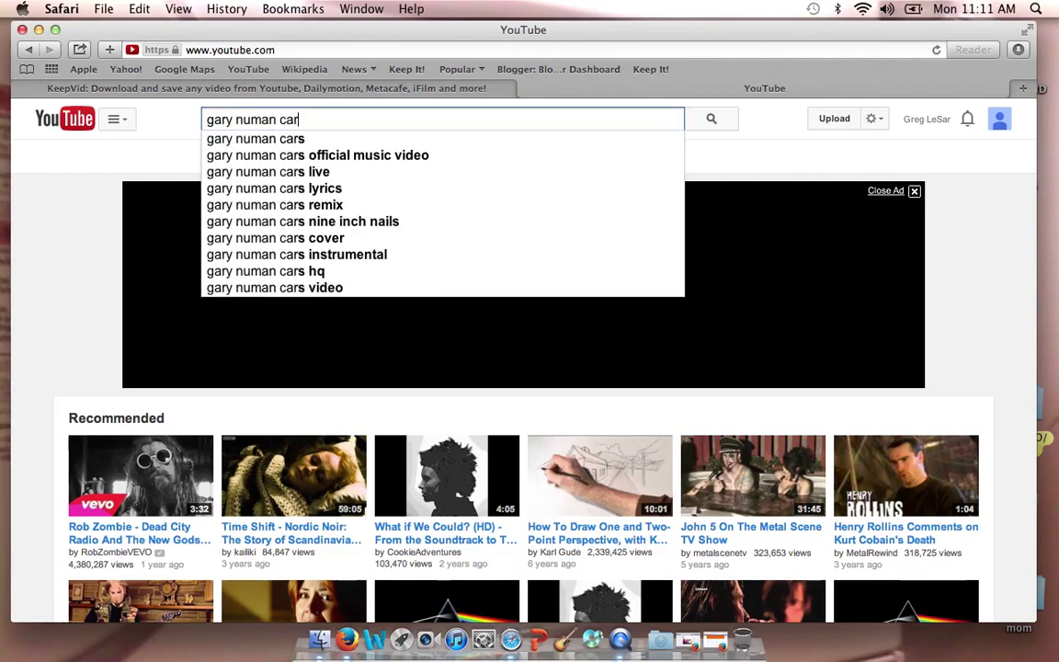
{"action": "type", "text": "s"}
{"action": "left_click", "coordinate": [342, 156]}
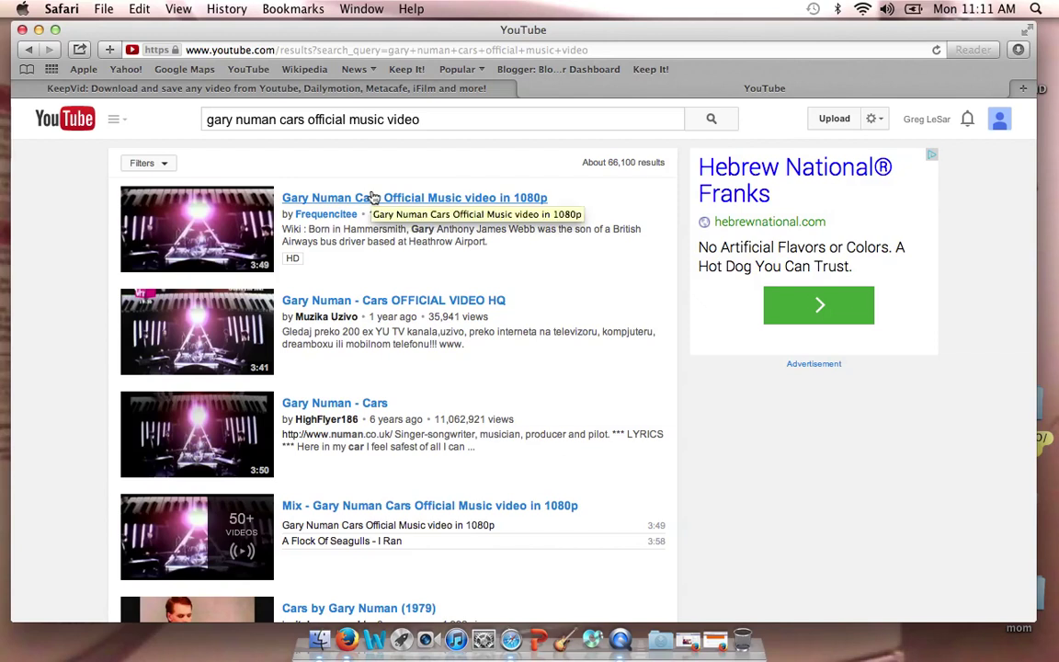
{"action": "left_click", "coordinate": [372, 198]}
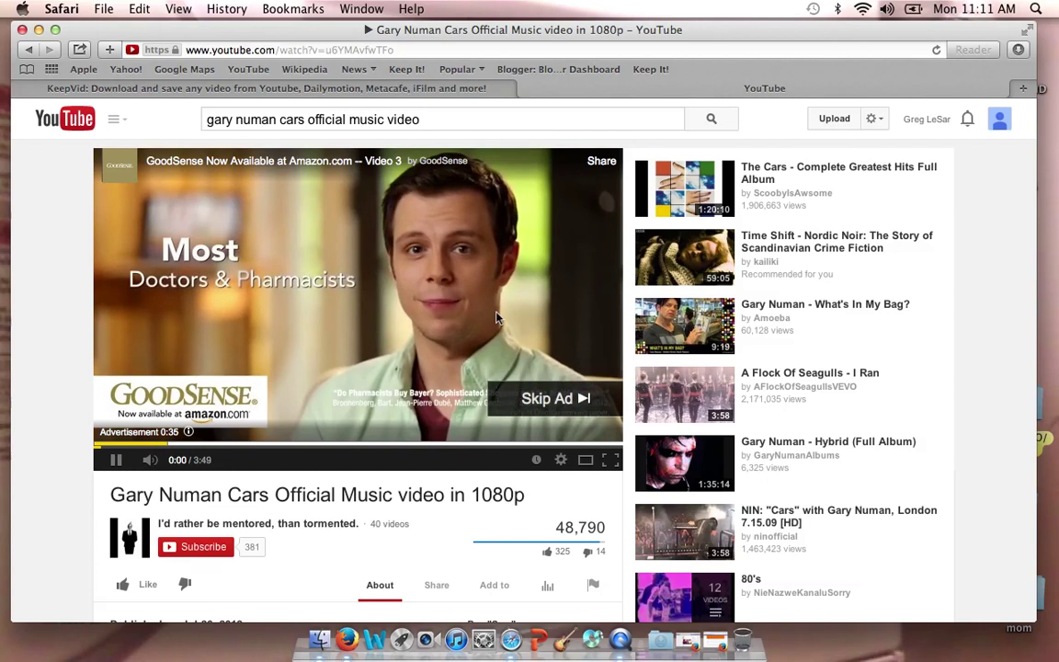
Skip the pre-roll ad and briefly play the Cars video, pausing at 0:04
{"action": "left_click", "coordinate": [552, 405]}
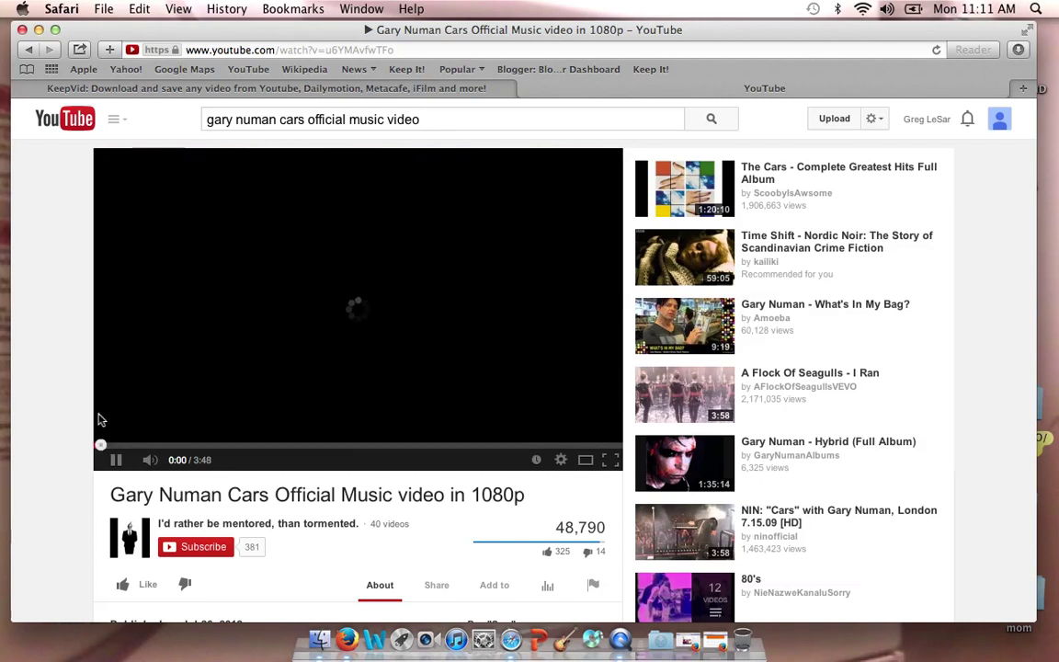
{"action": "left_click", "coordinate": [116, 465]}
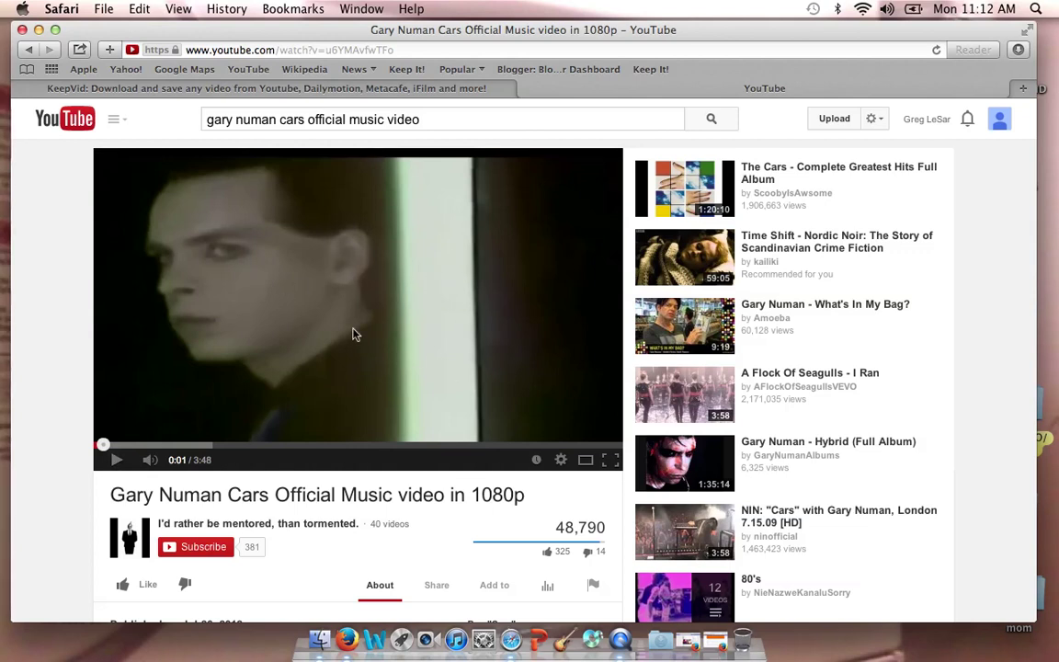
{"action": "left_click", "coordinate": [115, 459]}
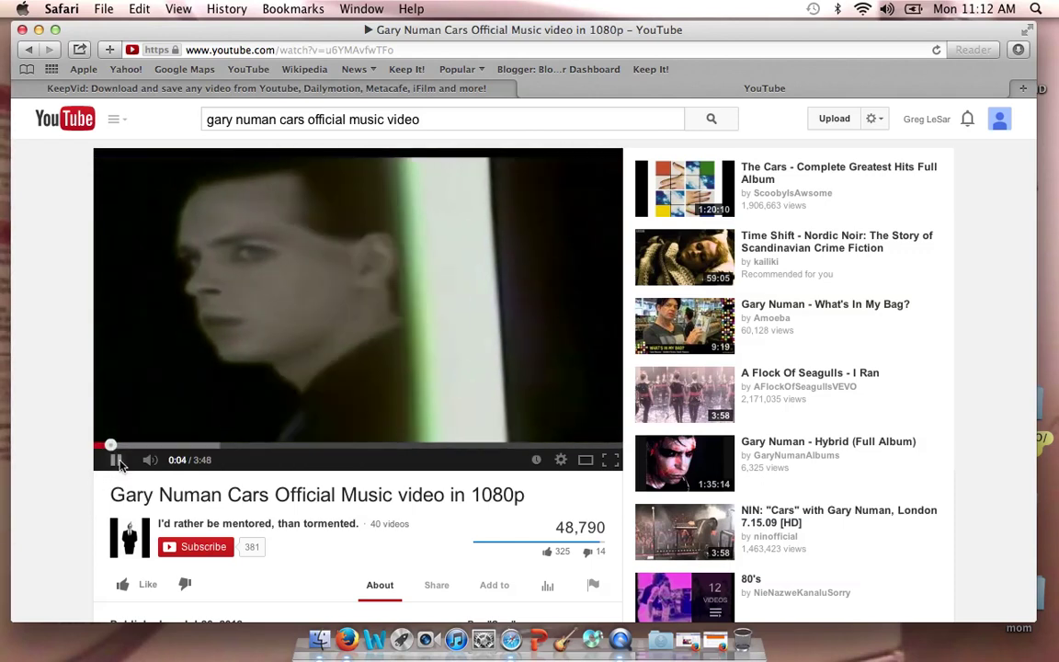
{"action": "left_click", "coordinate": [116, 459]}
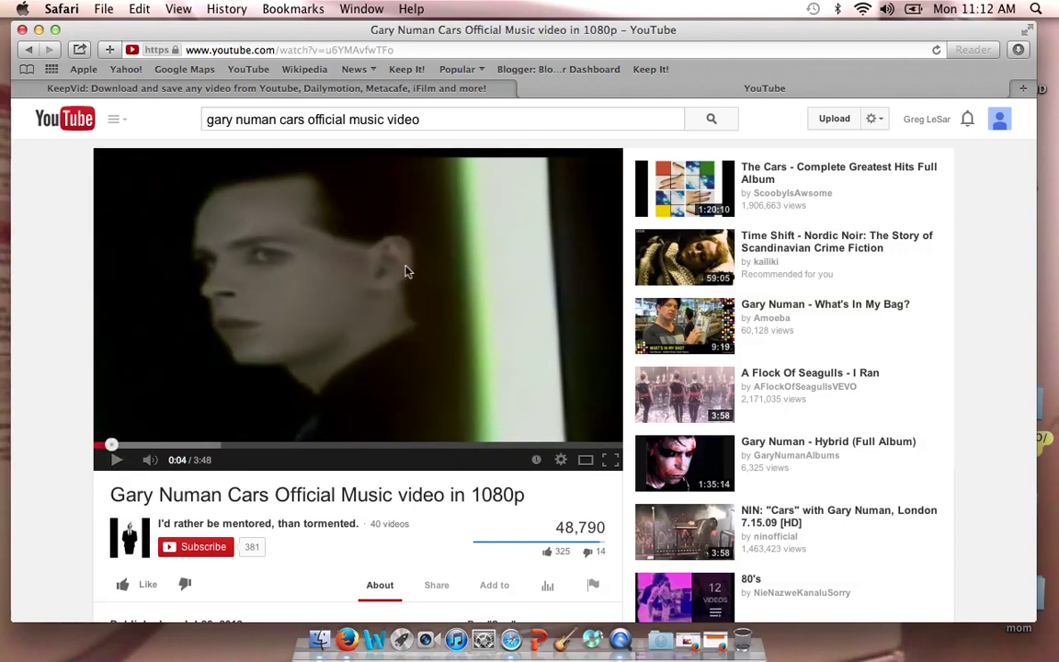
{"action": "left_click", "coordinate": [160, 243]}
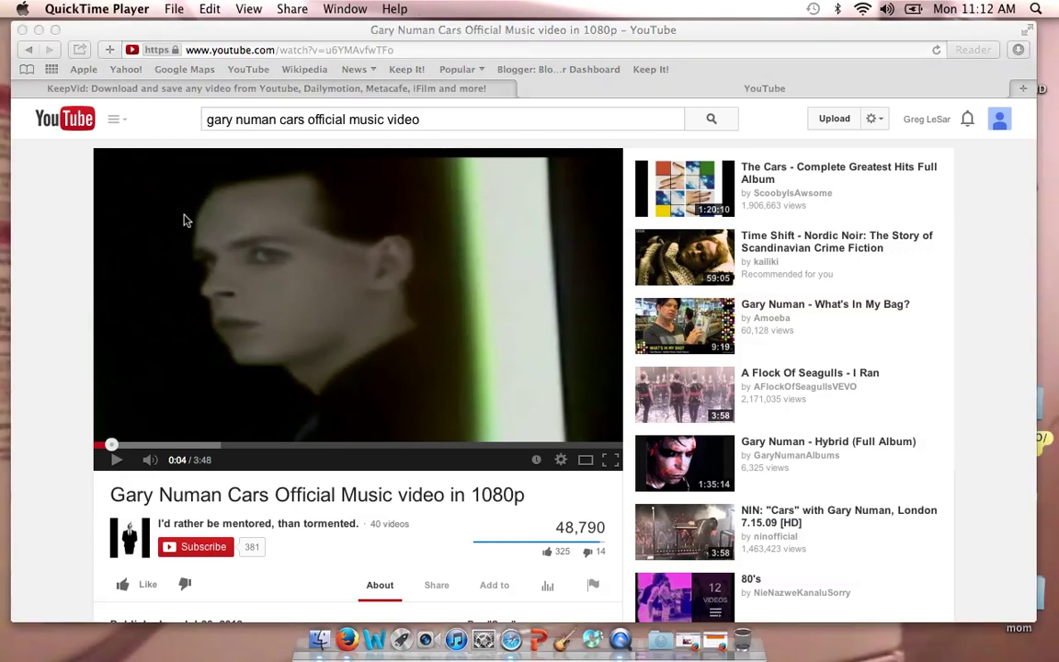
Play on to 0:11, pause, and send the video to KeepVid via Keep It!
{"action": "left_click", "coordinate": [112, 459]}
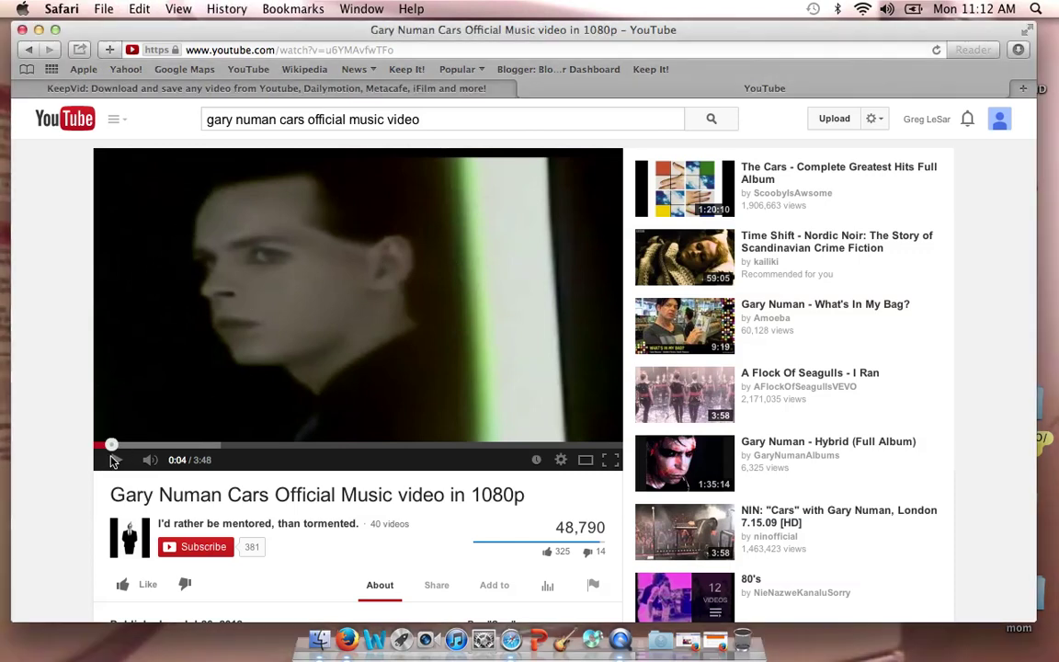
{"action": "left_click", "coordinate": [112, 460]}
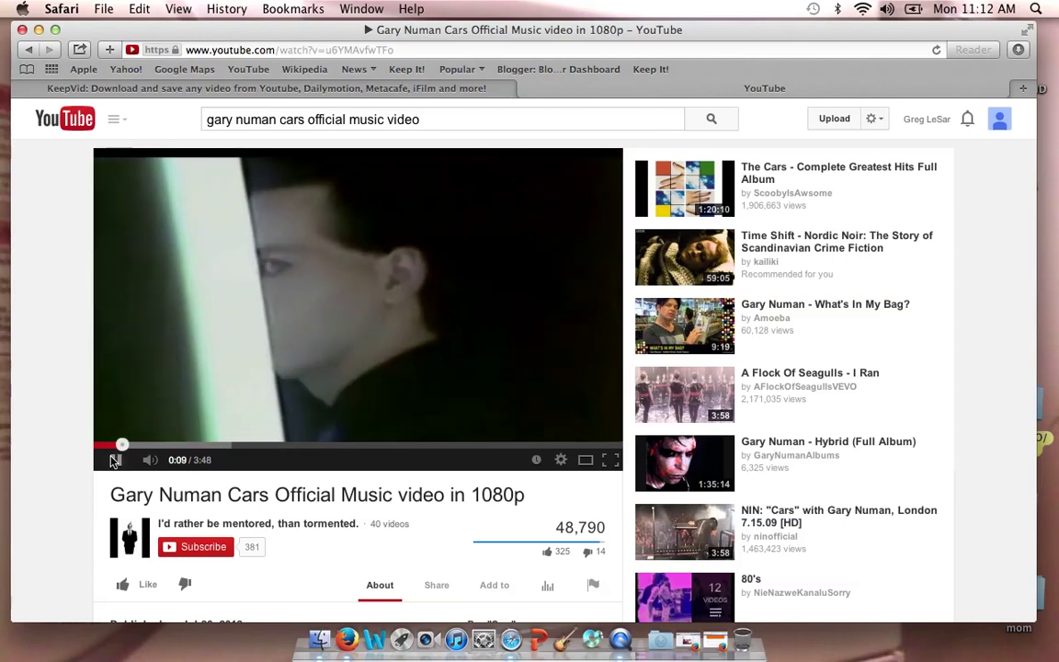
{"action": "left_click", "coordinate": [112, 459]}
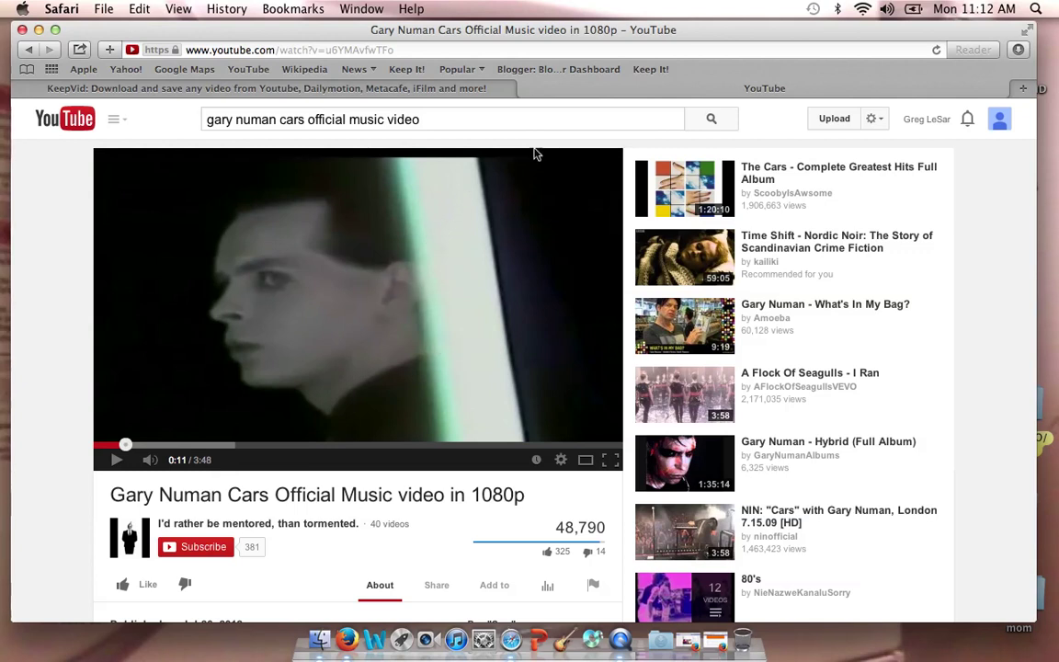
{"action": "left_click", "coordinate": [649, 72]}
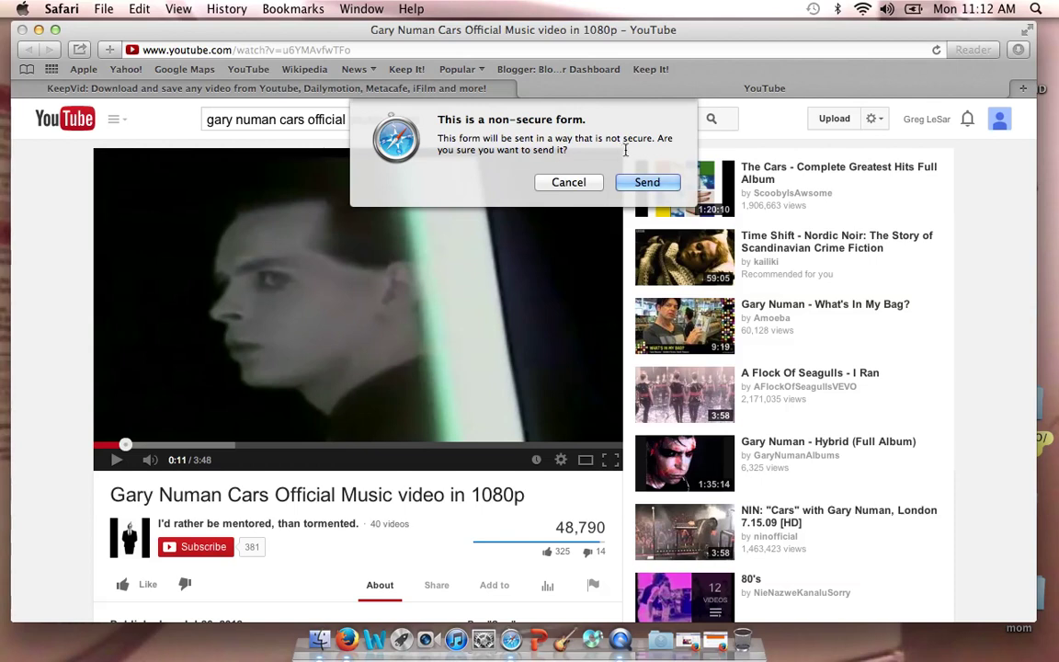
{"action": "left_click", "coordinate": [640, 183]}
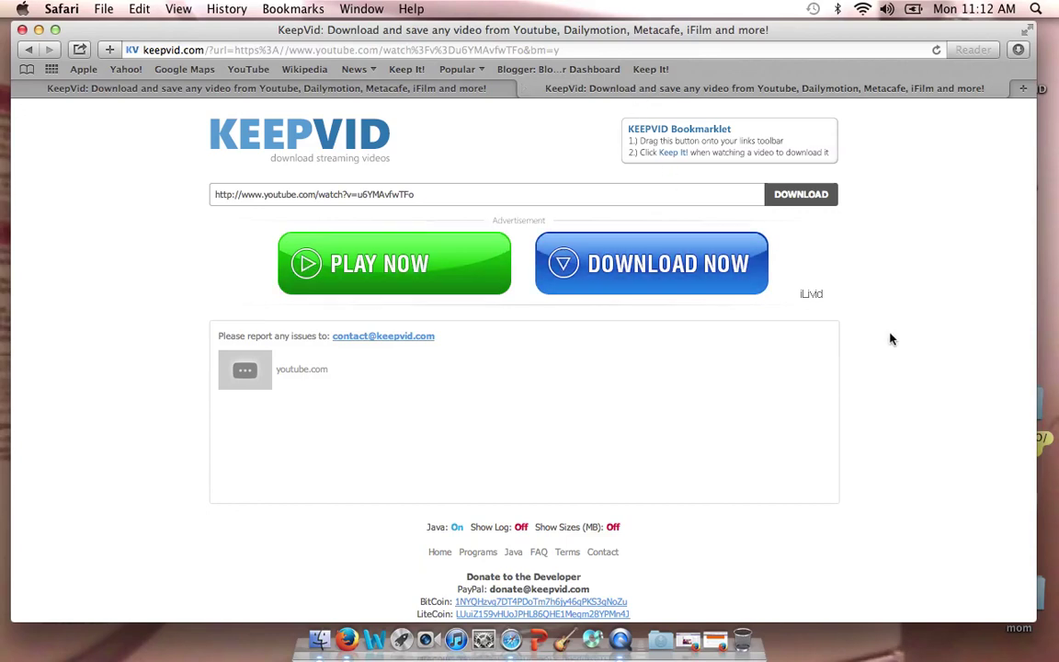
{"action": "scroll", "coordinate": [890, 340], "scroll_direction": "down", "scroll_amount": 3}
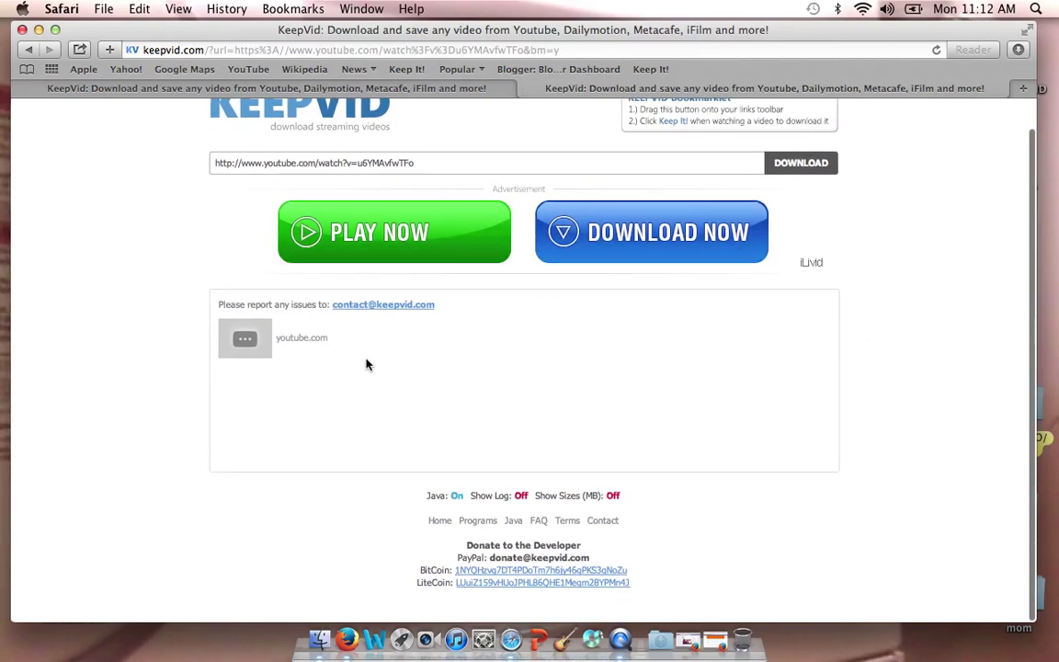
{"action": "scroll", "coordinate": [659, 366], "scroll_direction": "up", "scroll_amount": 3}
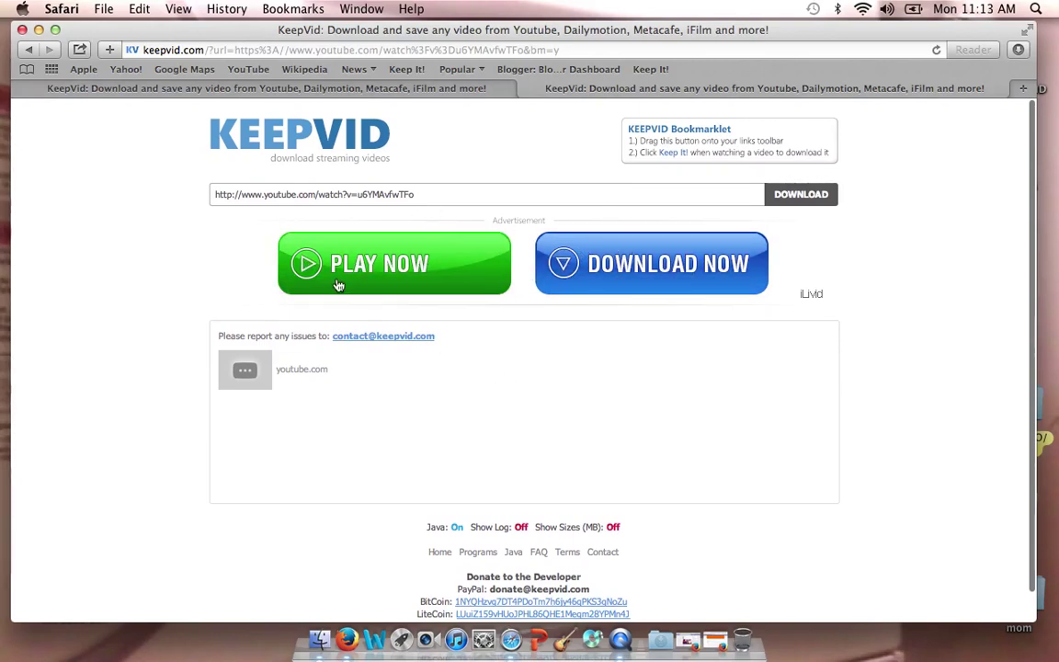
{"action": "scroll", "coordinate": [875, 358], "scroll_direction": "down", "scroll_amount": 3}
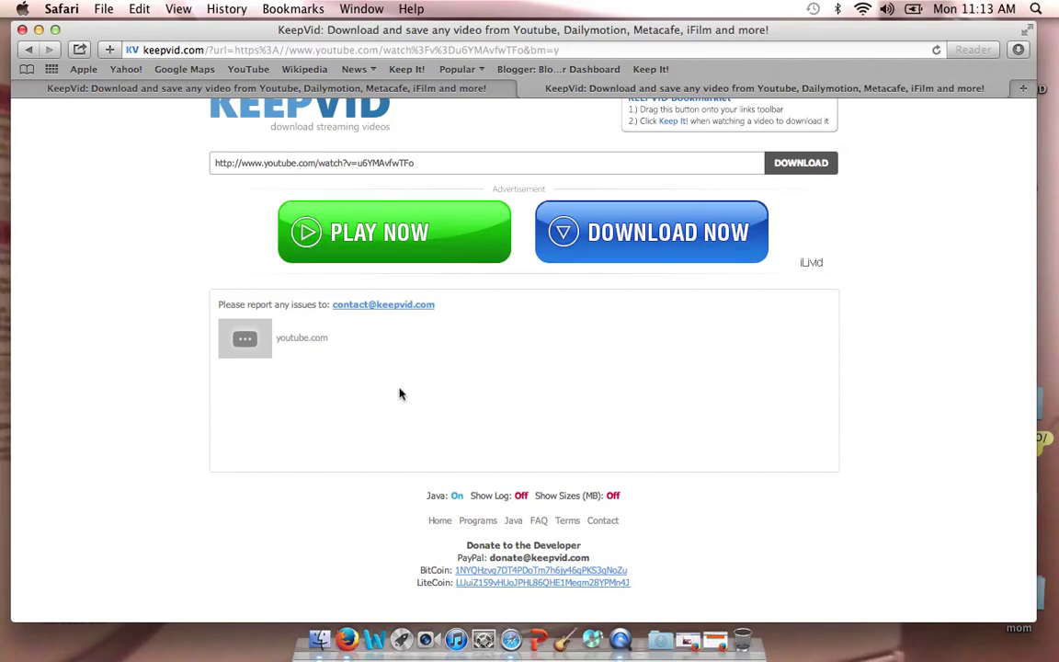
{"action": "left_click", "coordinate": [29, 51]}
Reopen Gary Numan - Cars from the results, pause it, and send it to KeepVid anyway
{"action": "left_click", "coordinate": [28, 50]}
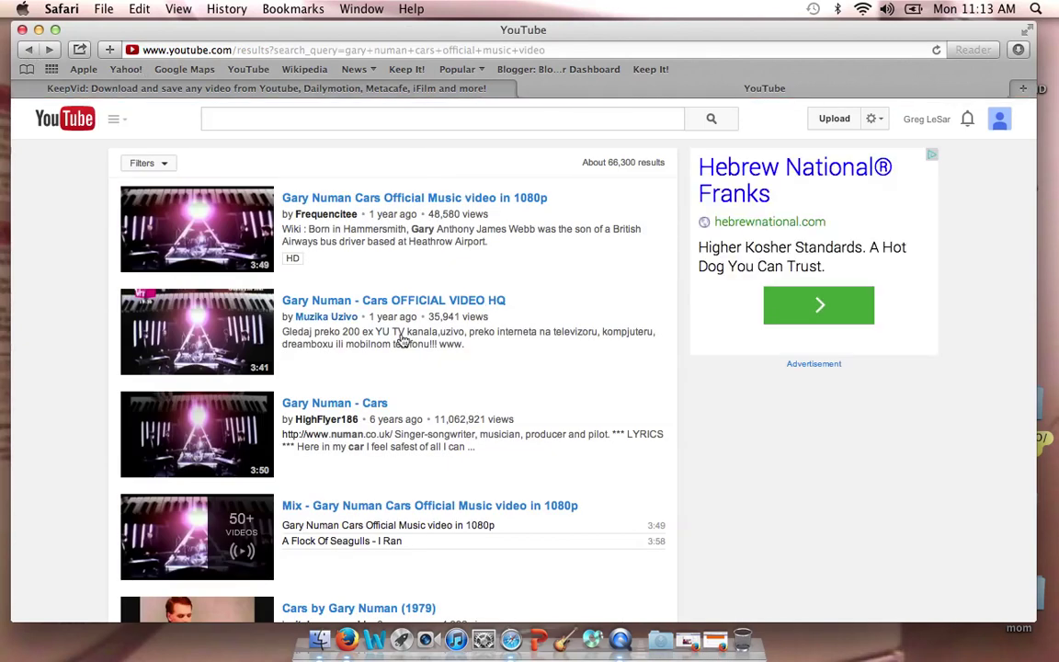
{"action": "left_click", "coordinate": [323, 404]}
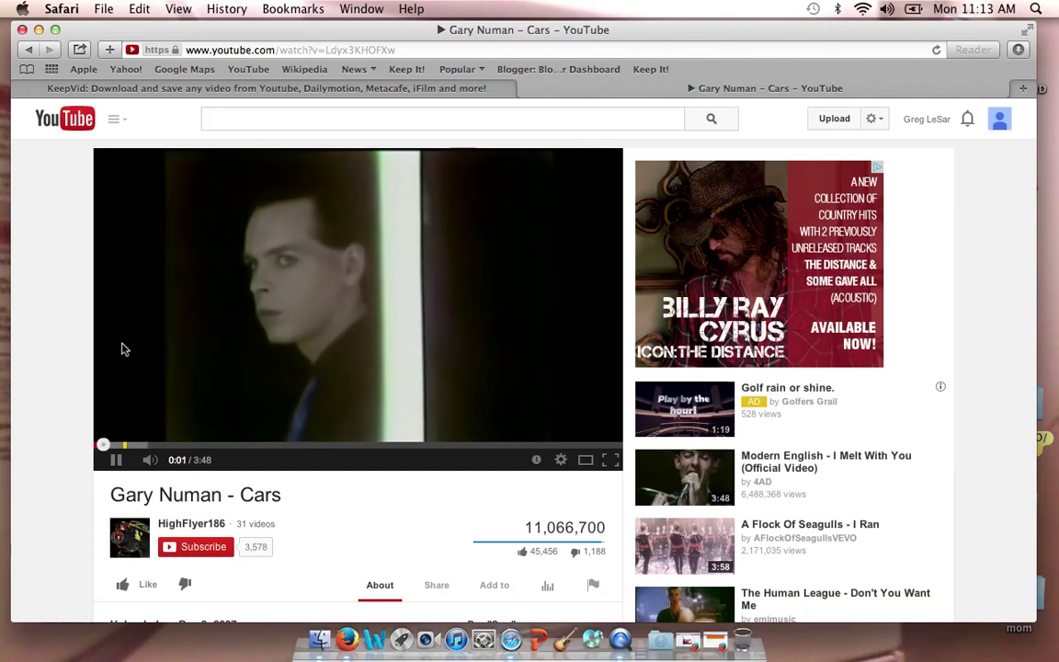
{"action": "left_click", "coordinate": [117, 460]}
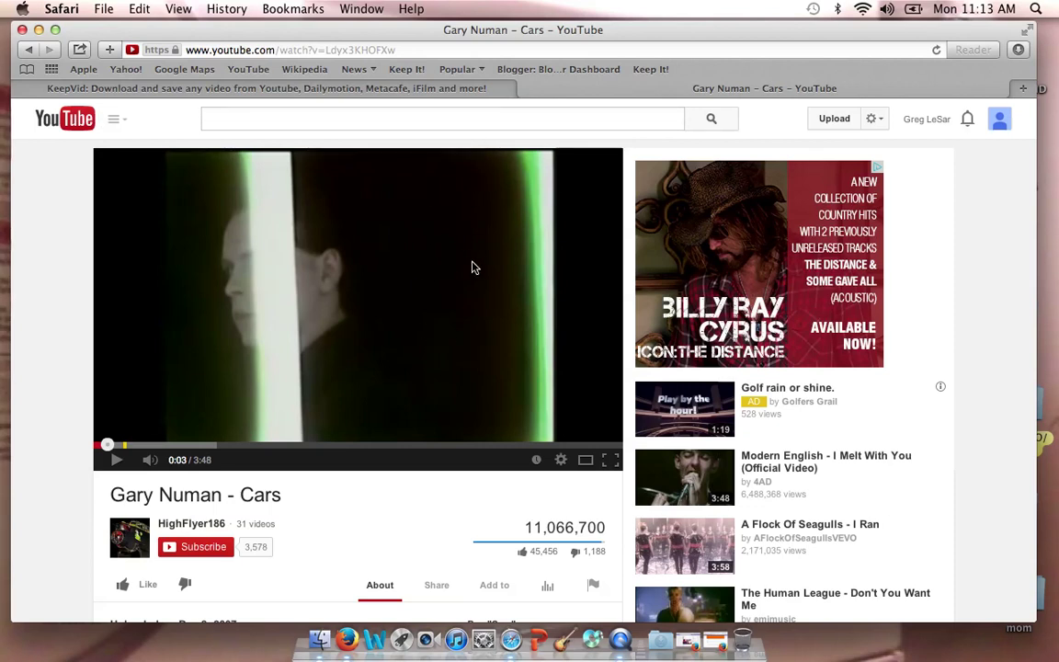
{"action": "left_click", "coordinate": [636, 71]}
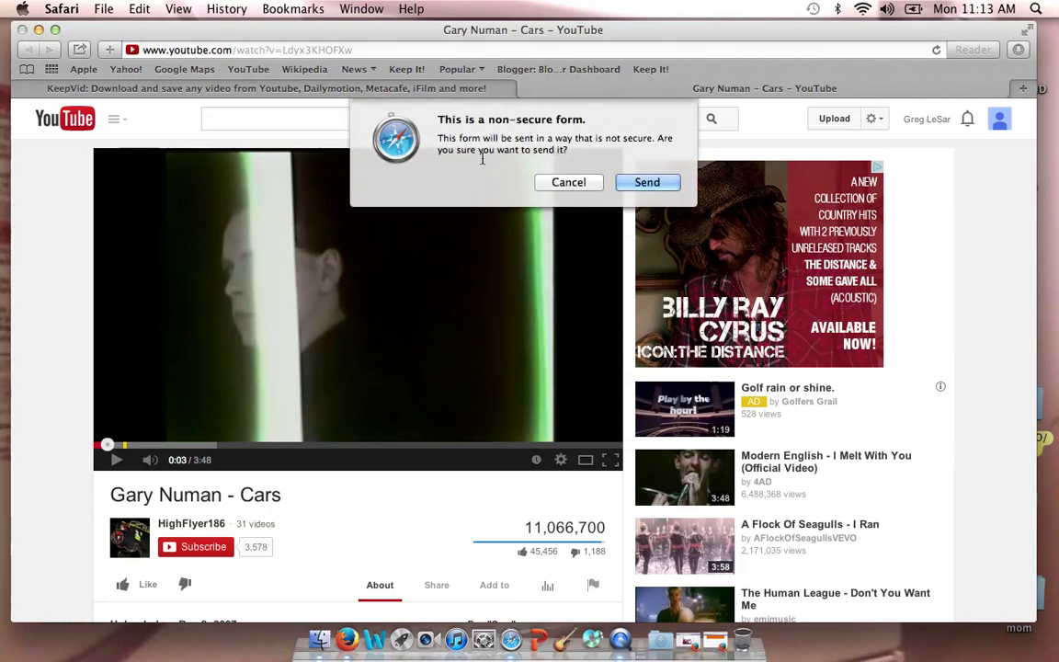
{"action": "left_click", "coordinate": [643, 181]}
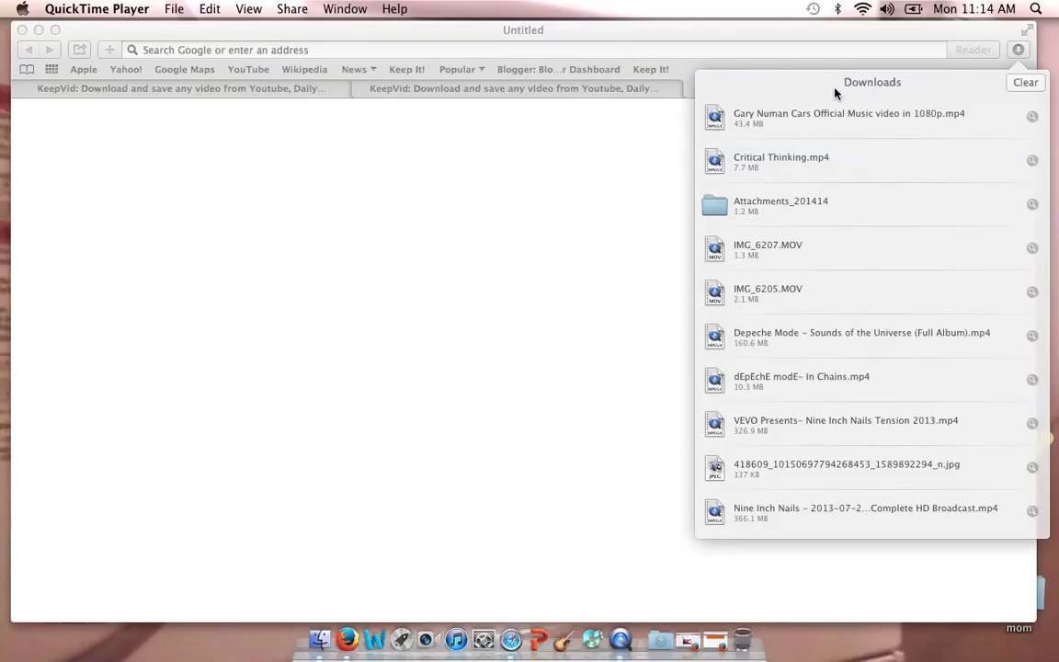
Reveal the downloaded 43.4 MB Cars MP4 in Finder's Downloads folder
{"action": "left_click", "coordinate": [1032, 117]}
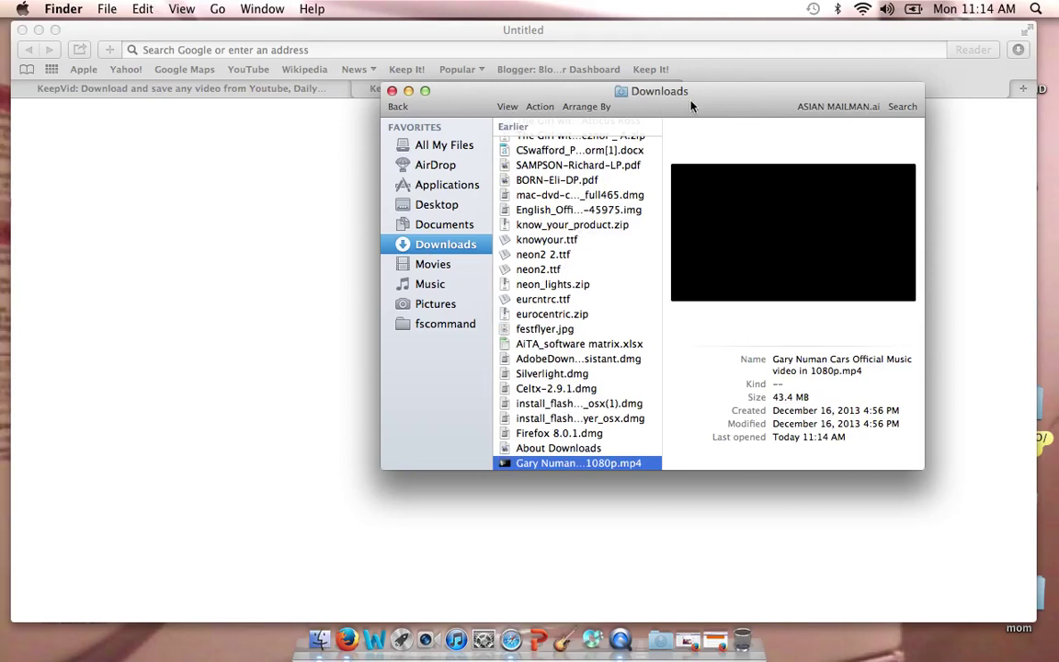
Slide the Finder Downloads window rightward to expose the desktop
{"action": "left_click_drag", "start_coordinate": [708, 104], "coordinate": [822, 106]}
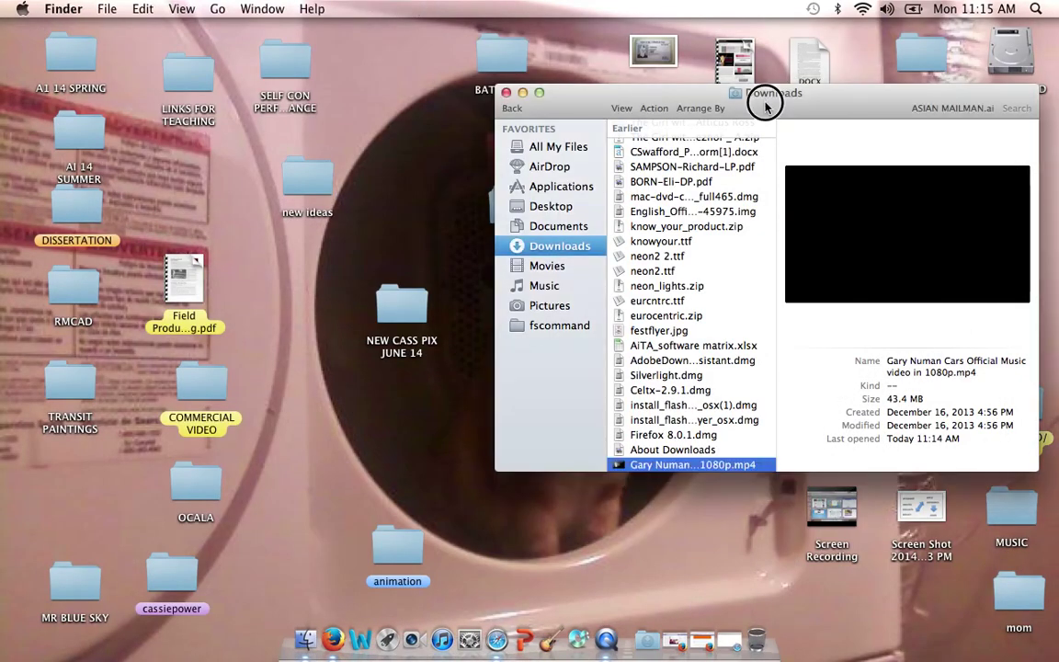
Rename the desktop's 'untitled folder' to 'project folder'
{"action": "mouse_move", "coordinate": [766, 104]}
{"action": "left_mouse_down"}
{"action": "mouse_move", "coordinate": [815, 206]}
{"action": "mouse_move", "coordinate": [835, 157]}
{"action": "left_mouse_up"}
{"action": "left_click", "coordinate": [492, 224]}
{"action": "left_click", "coordinate": [514, 254]}
{"action": "type", "text": "pro"}
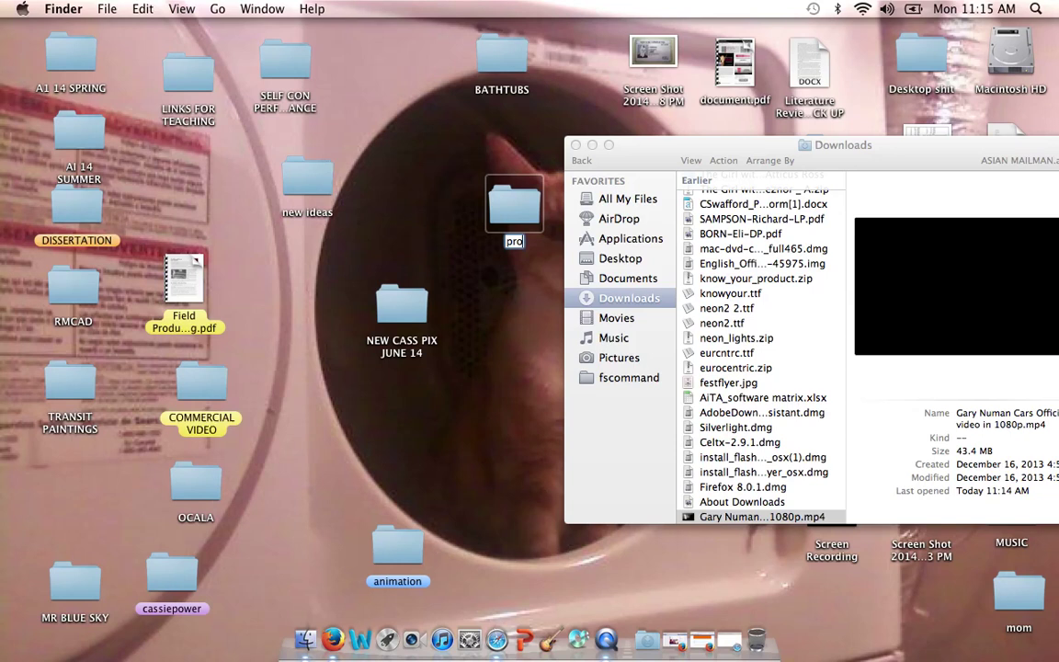
{"action": "type", "text": "ject folder"}
{"action": "key", "text": "Return"}
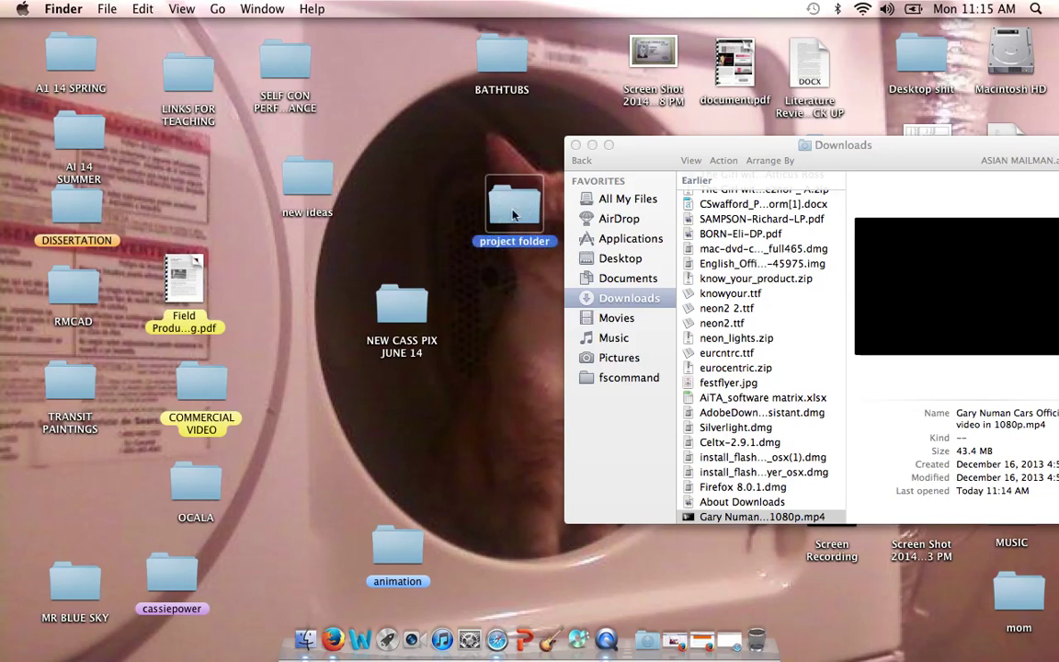
Open project folder and create a new subfolder named premiere
{"action": "double_click", "coordinate": [514, 214]}
{"action": "left_click_drag", "start_coordinate": [391, 167], "coordinate": [589, 135]}
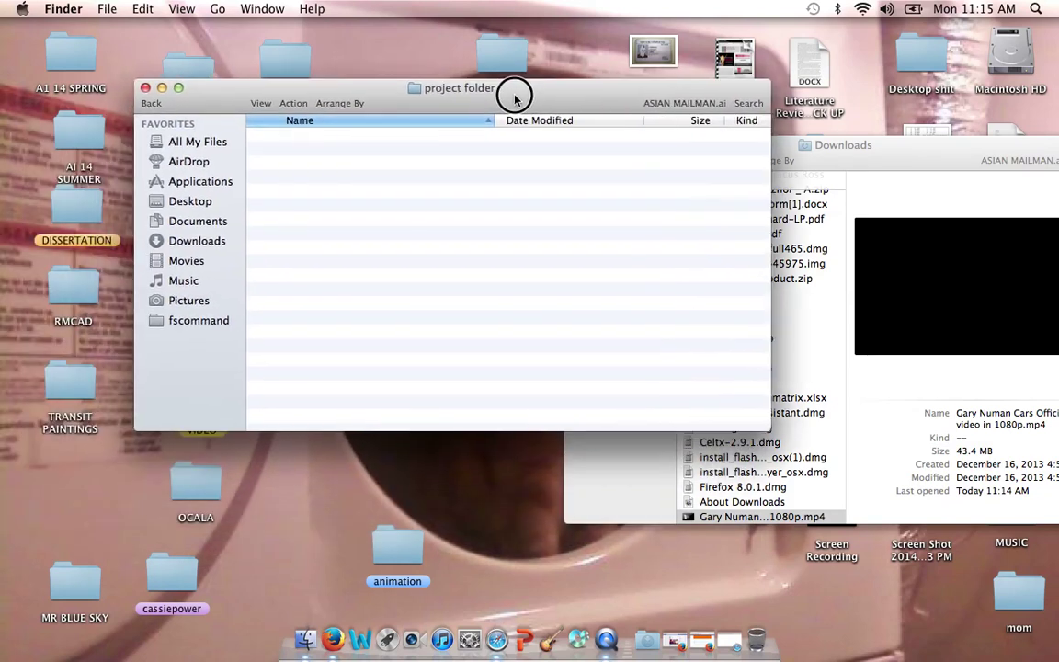
{"action": "left_click", "coordinate": [390, 242]}
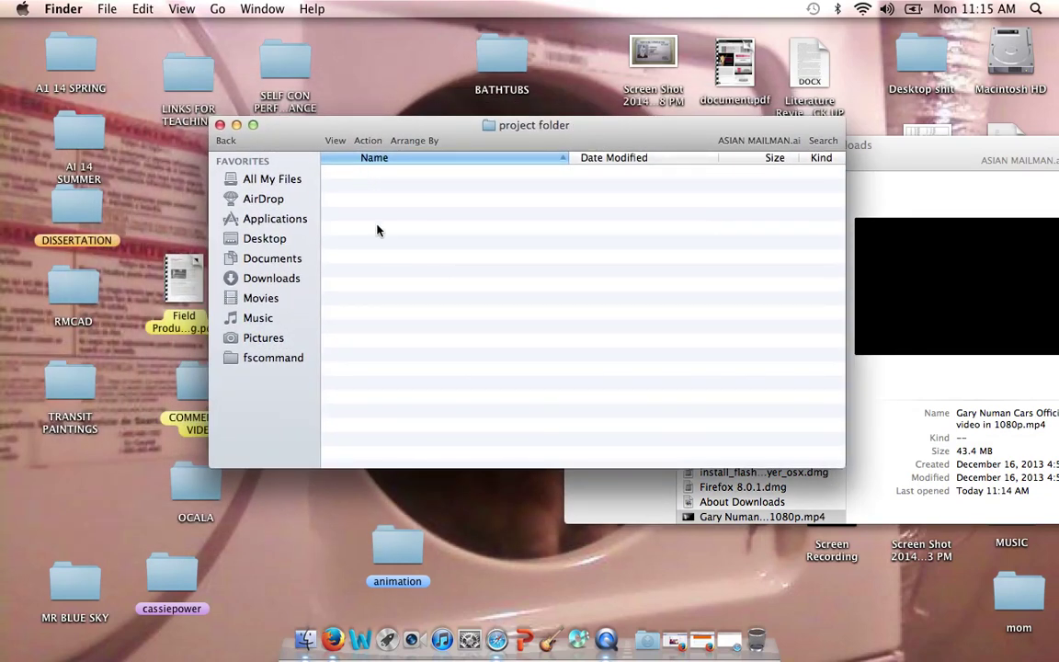
{"action": "right_click", "coordinate": [402, 261]}
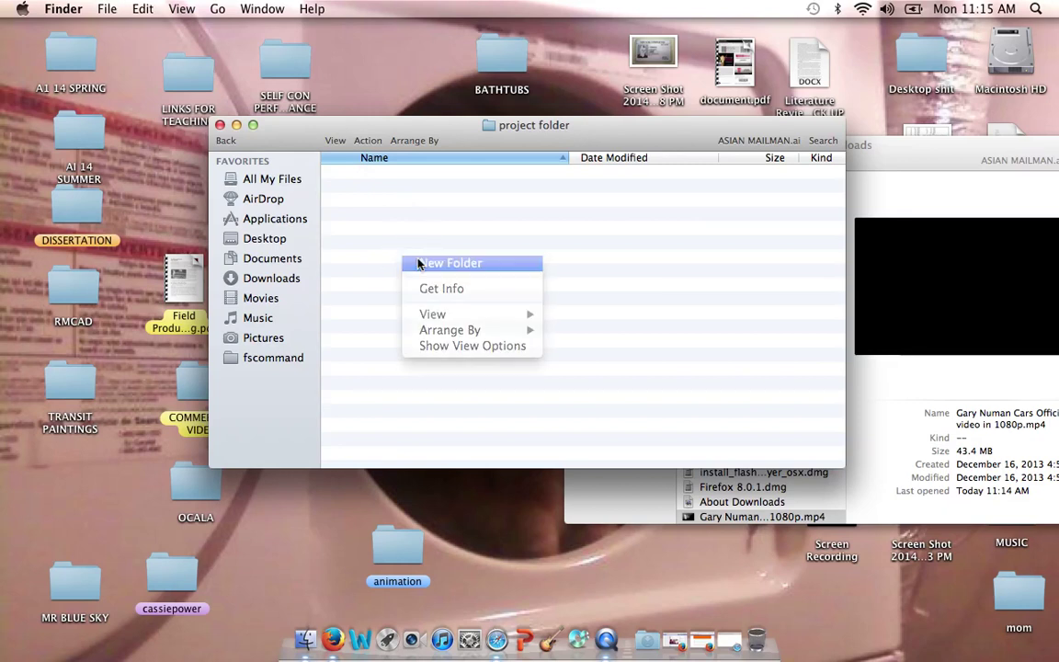
{"action": "left_click", "coordinate": [423, 266]}
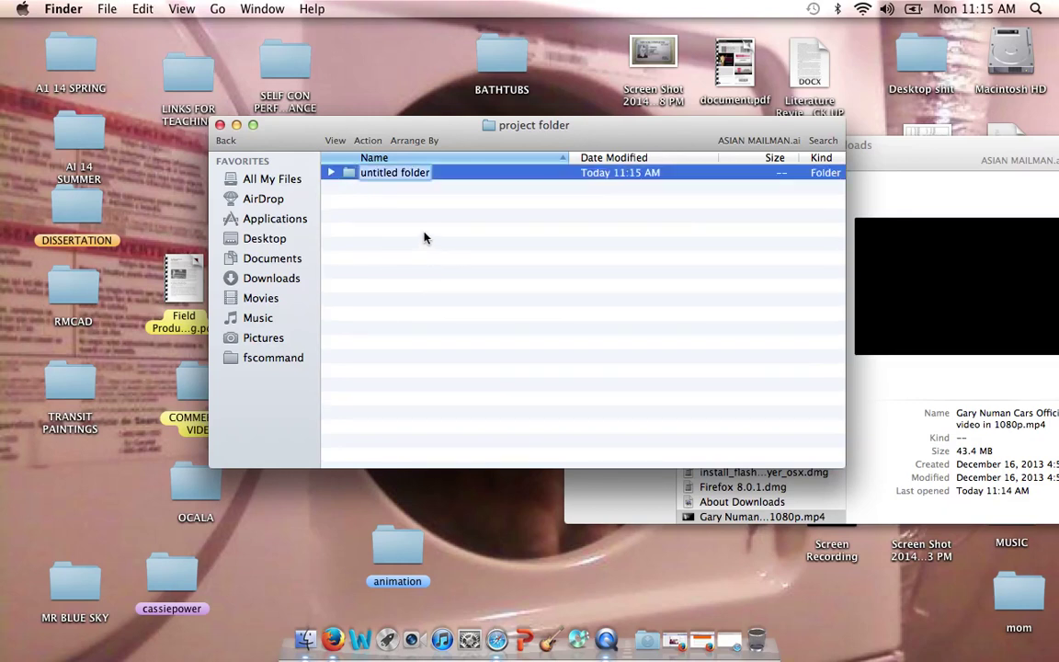
{"action": "type", "text": "premiere"}
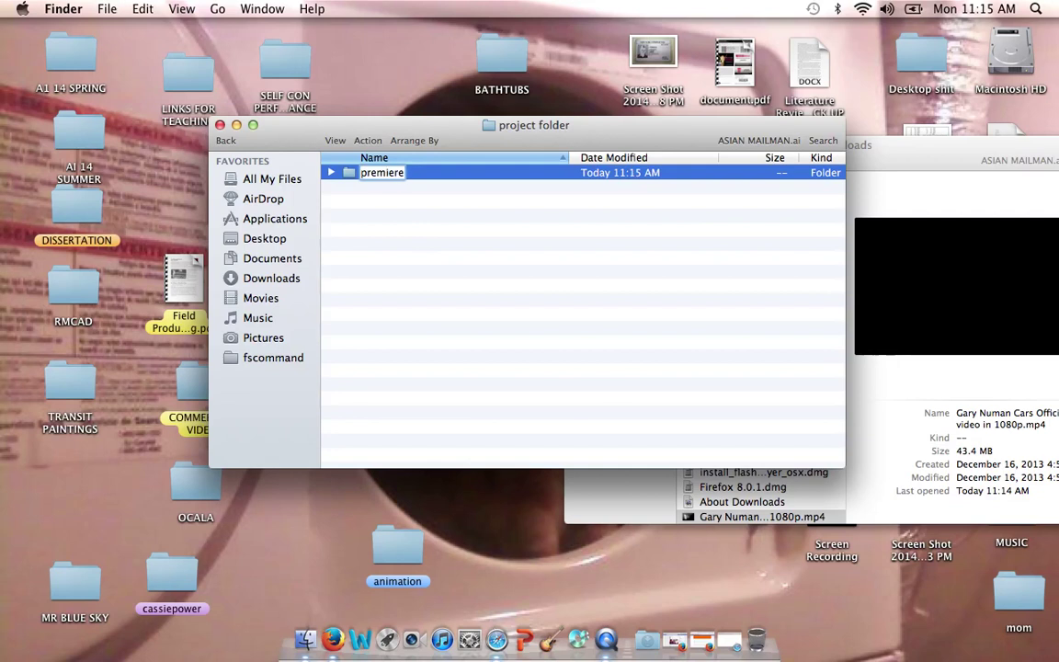
{"action": "key", "text": "Return"}
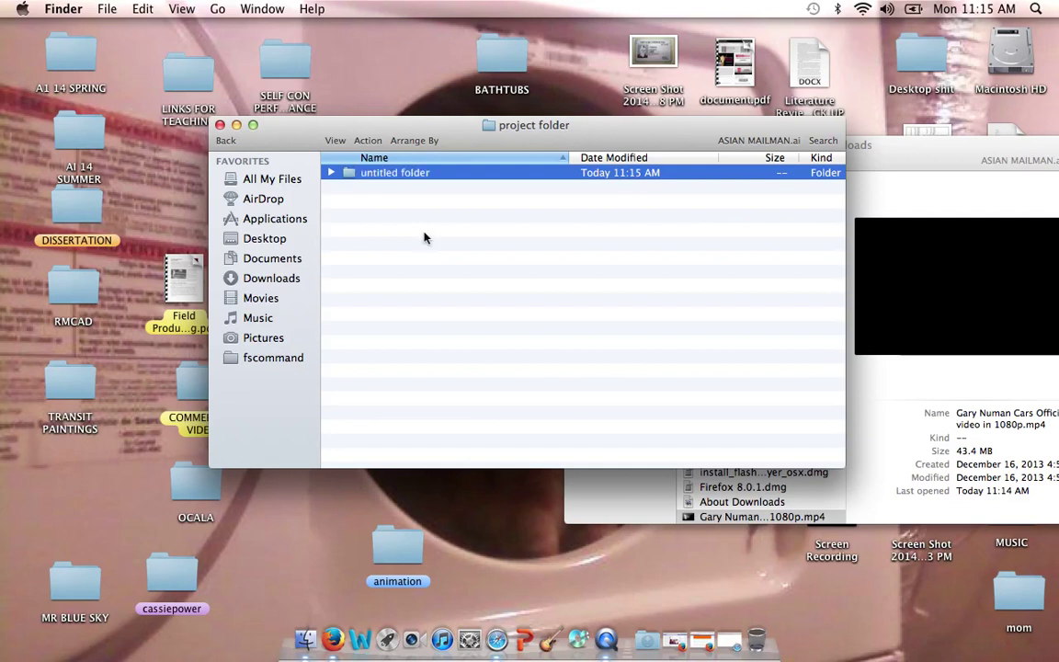
Add the vids and songs subfolders inside project folder
{"action": "left_click", "coordinate": [450, 301]}
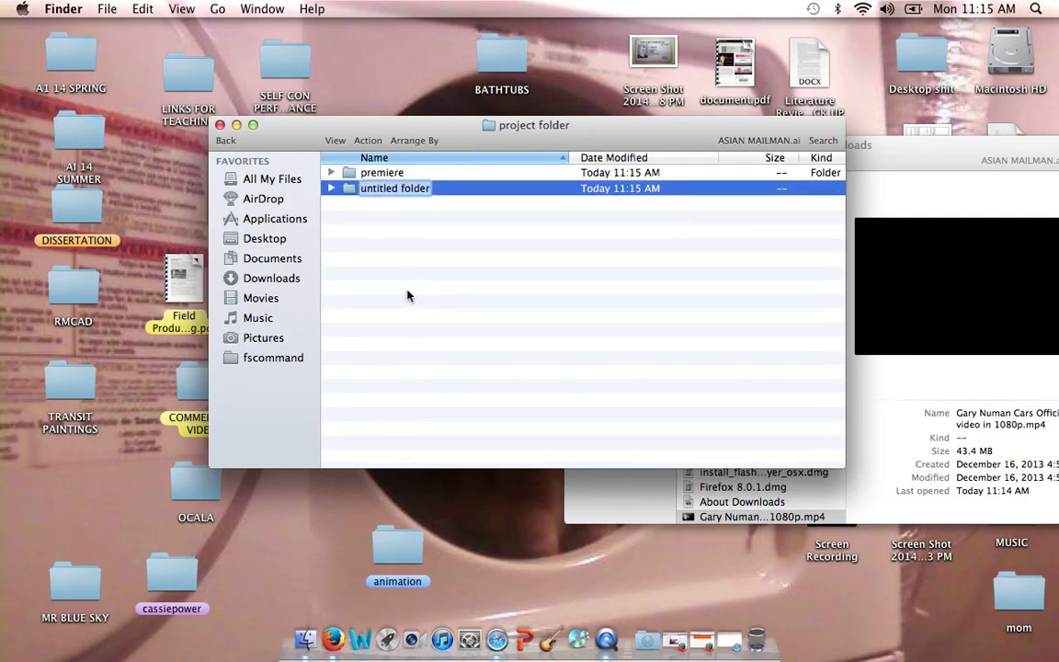
{"action": "type", "text": "vids"}
{"action": "key", "text": "Return"}
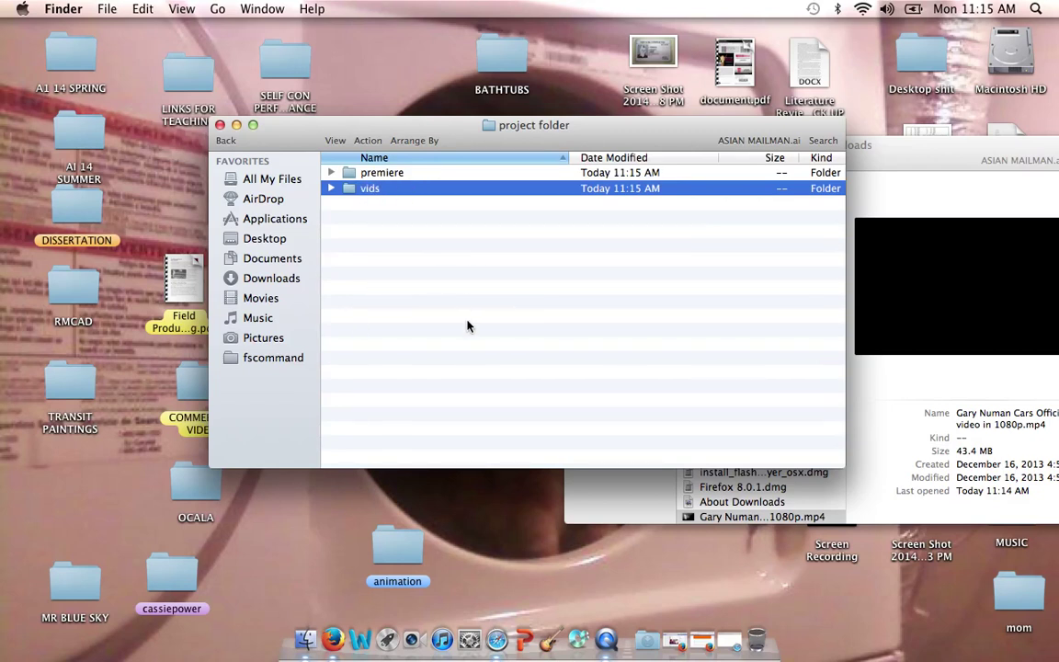
{"action": "right_click", "coordinate": [418, 291]}
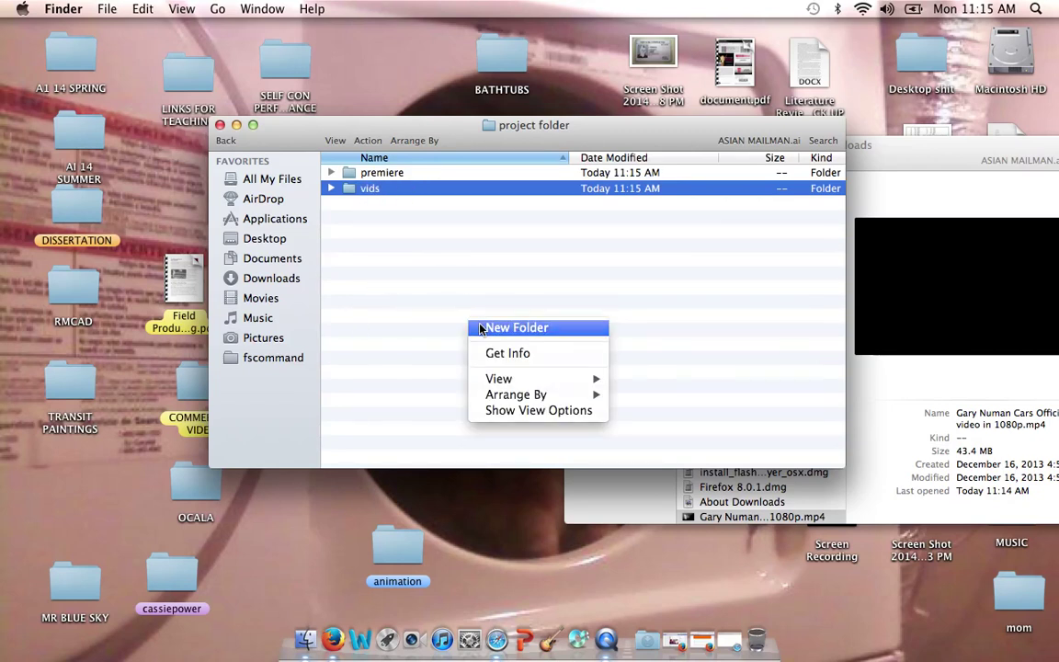
{"action": "left_click", "coordinate": [432, 296]}
{"action": "type", "text": "s"}
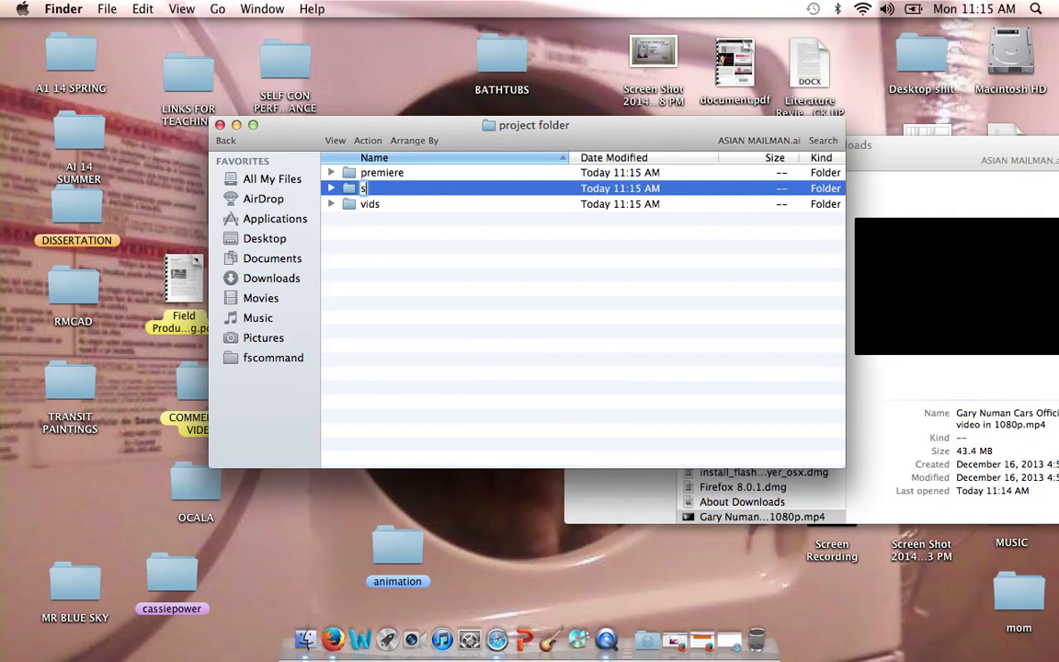
{"action": "type", "text": "ongs"}
{"action": "key", "text": "Return"}
Open the songs subfolder and move the Cars MP4 from Downloads into it
{"action": "left_click_drag", "start_coordinate": [623, 127], "coordinate": [479, 86]}
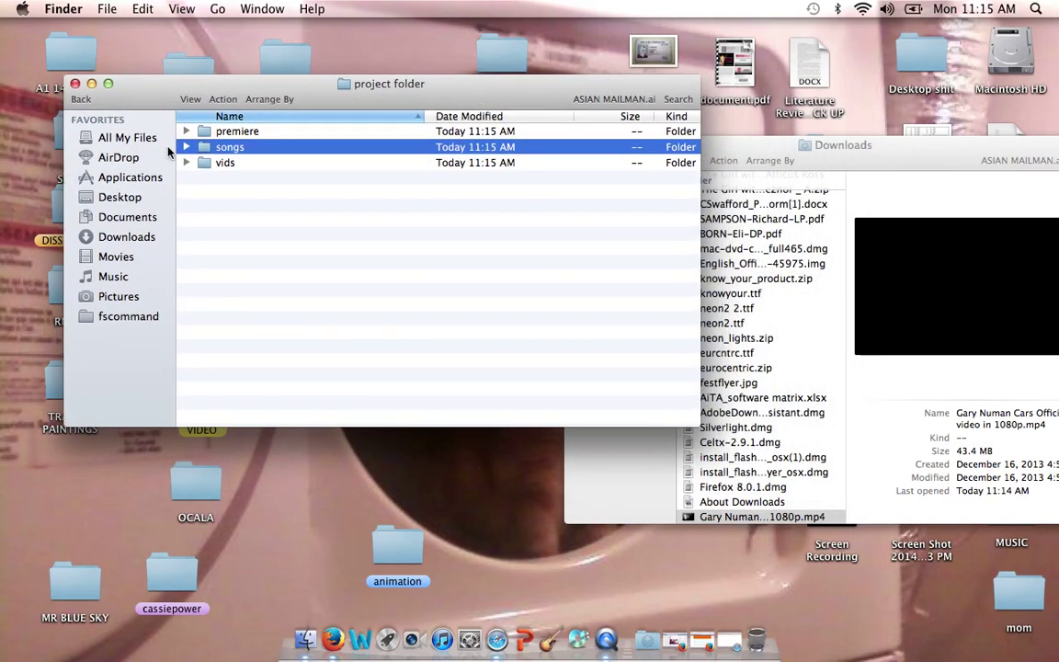
{"action": "double_click", "coordinate": [202, 147]}
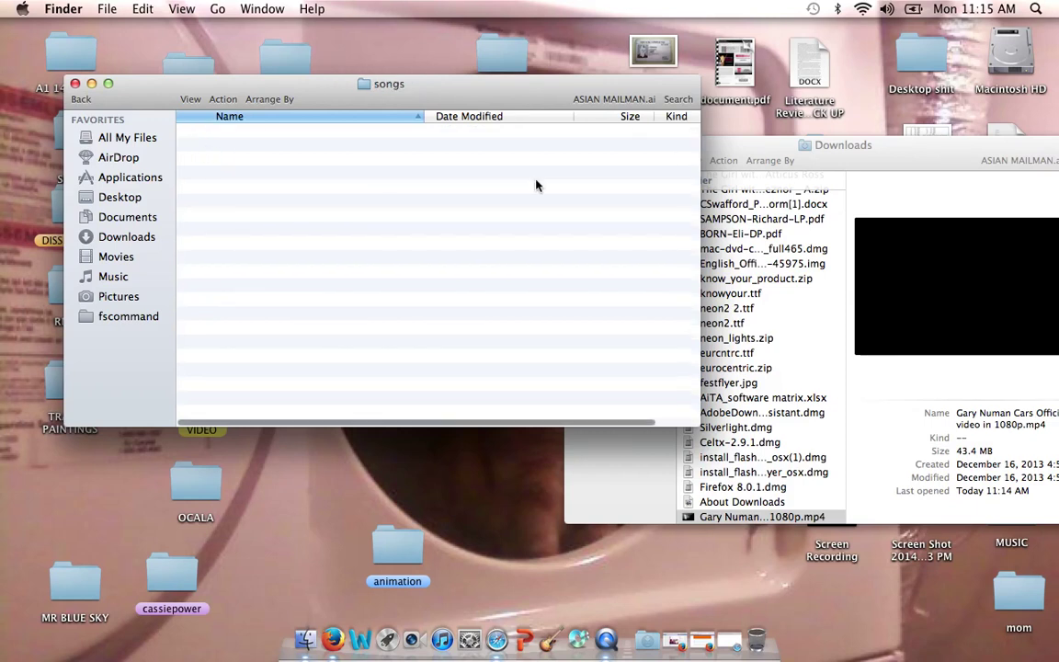
{"action": "mouse_move", "coordinate": [855, 152]}
{"action": "left_mouse_down"}
{"action": "mouse_move", "coordinate": [898, 135]}
{"action": "mouse_move", "coordinate": [909, 77]}
{"action": "left_mouse_up"}
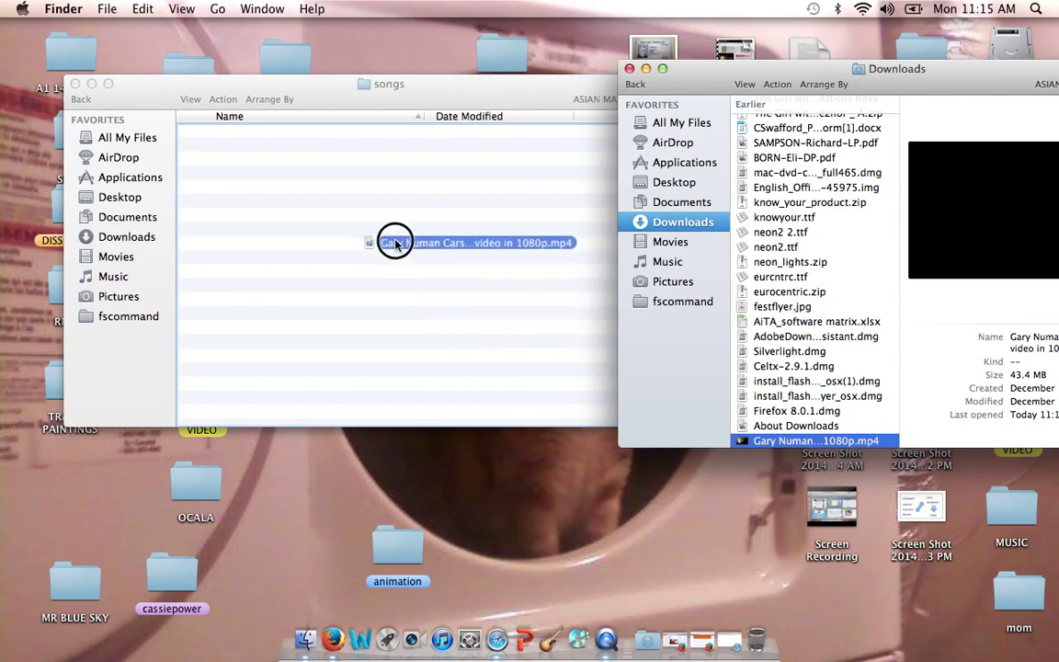
{"action": "left_click_drag", "start_coordinate": [737, 434], "coordinate": [377, 244]}
Select the Cars video in songs and close its Quick Look preview
{"action": "left_click", "coordinate": [322, 225]}
{"action": "left_click", "coordinate": [275, 133]}
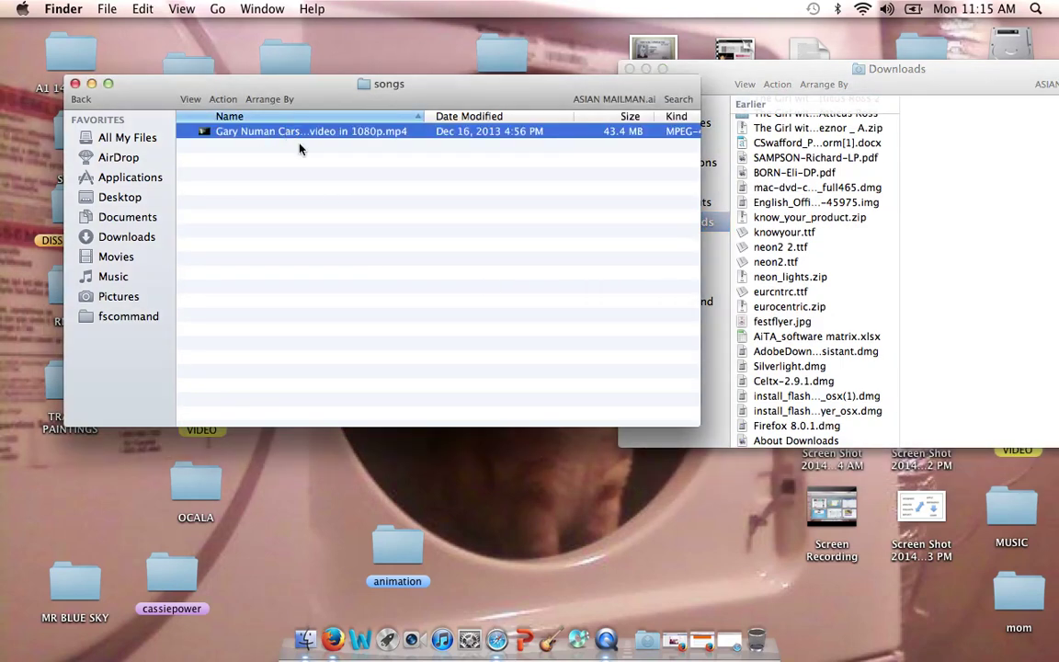
{"action": "left_click", "coordinate": [323, 164]}
{"action": "left_click", "coordinate": [331, 133]}
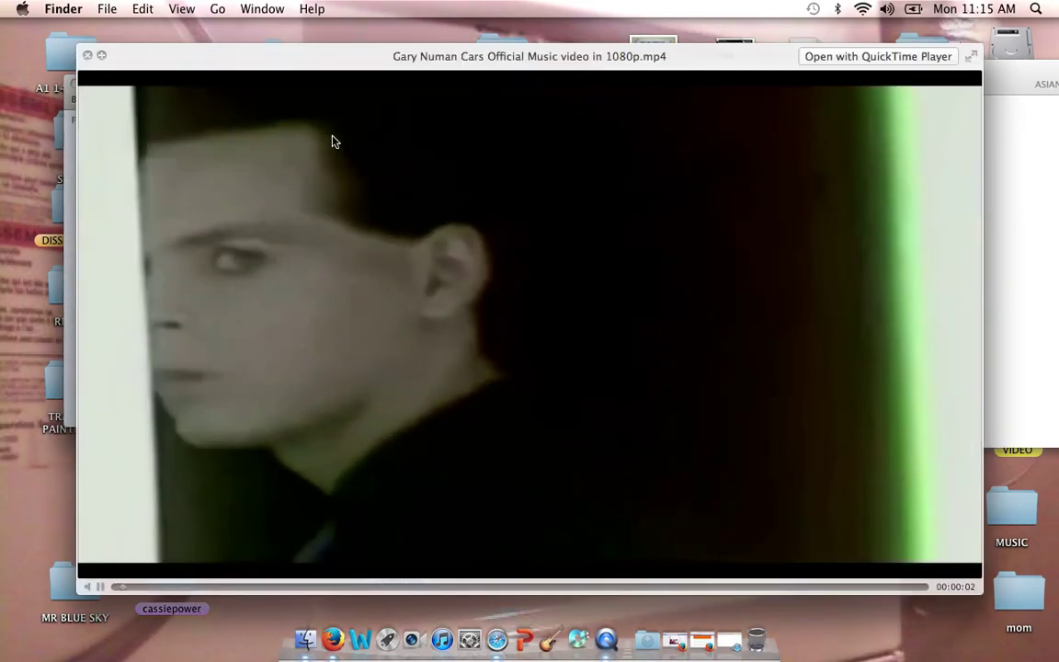
{"action": "key", "text": "space"}
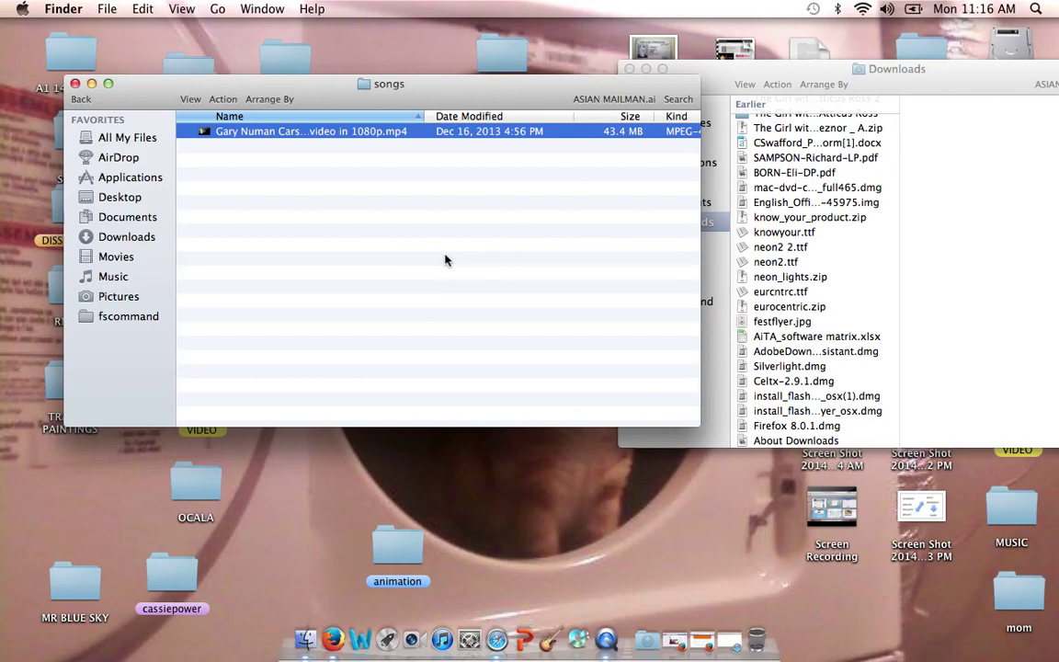
Go back to the project folder, then bring Downloads forward and select neon2 2.ttf
{"action": "left_click", "coordinate": [75, 99]}
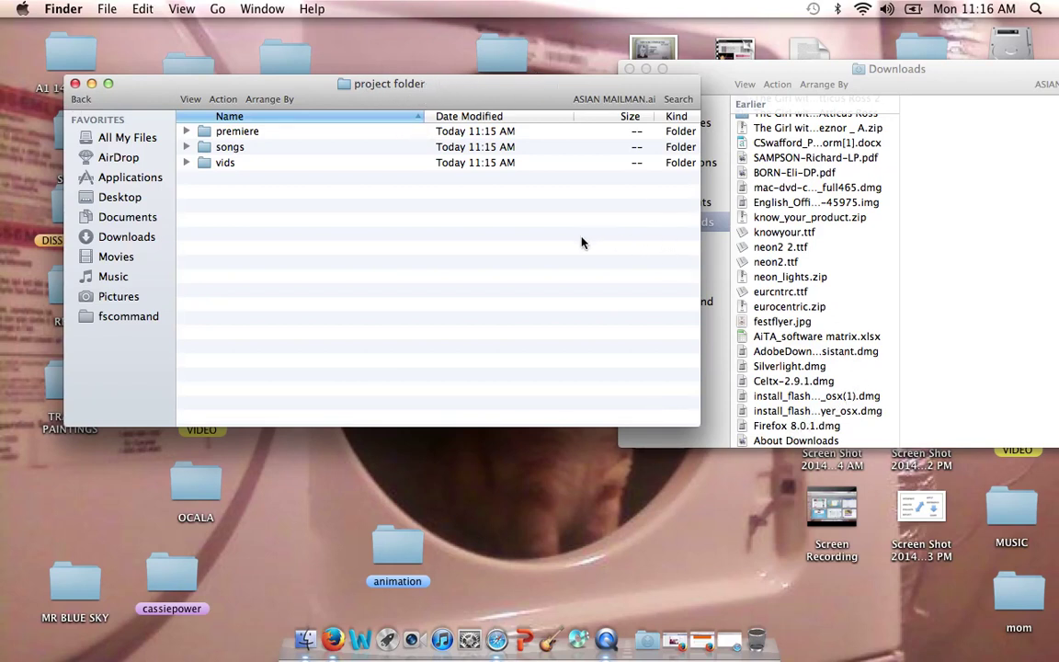
{"action": "left_click", "coordinate": [809, 340]}
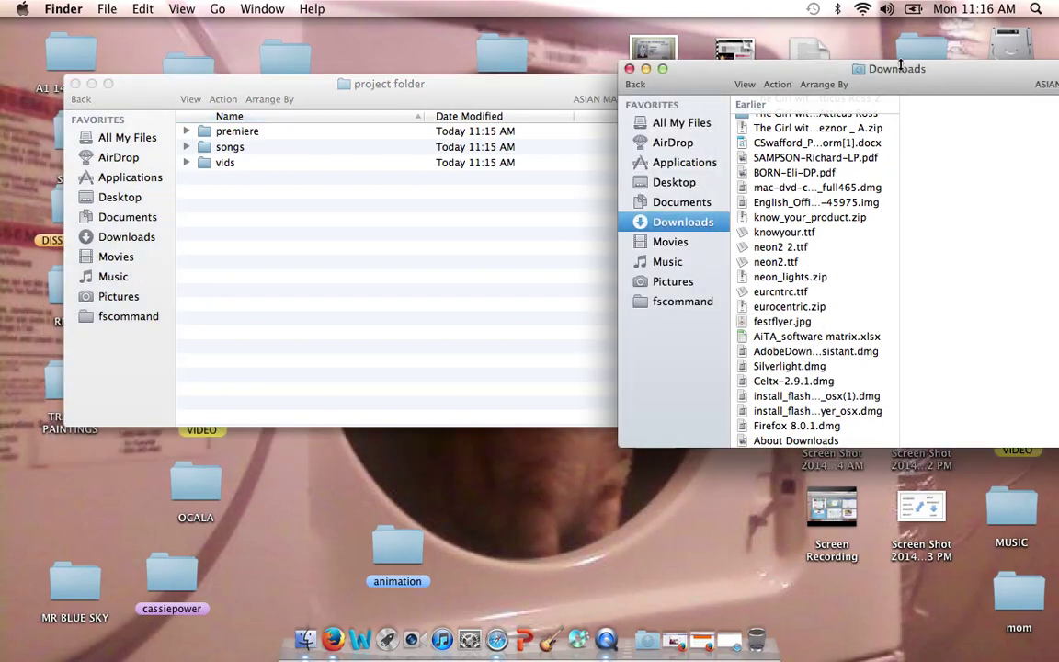
{"action": "left_click", "coordinate": [851, 245]}
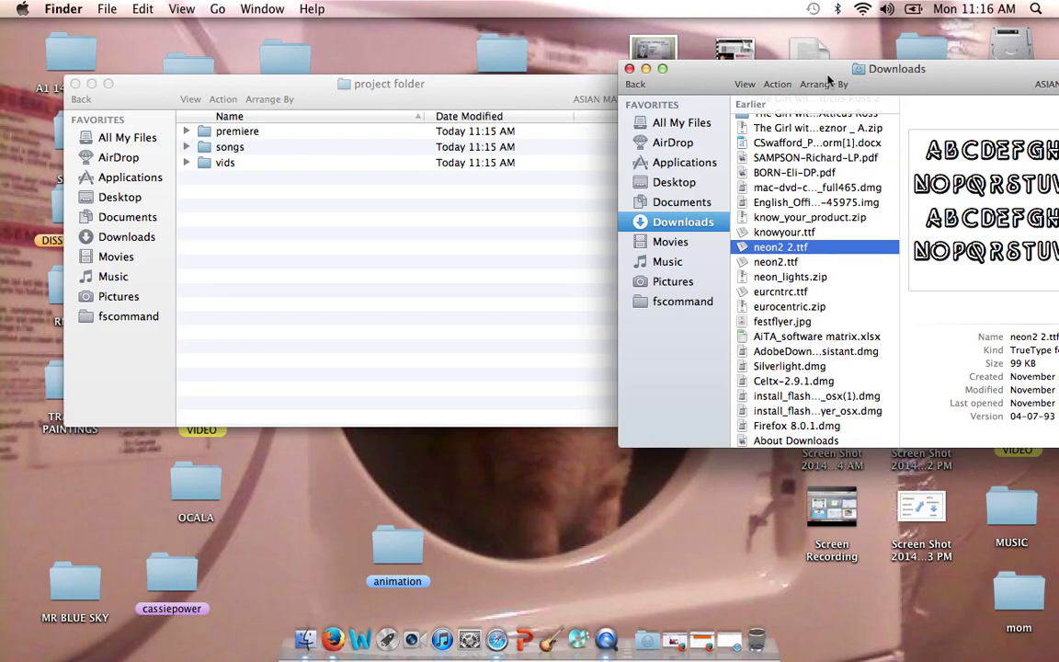
Bring the project folder window to the front, shift it down-right, and expand premiere
{"action": "left_click", "coordinate": [449, 239]}
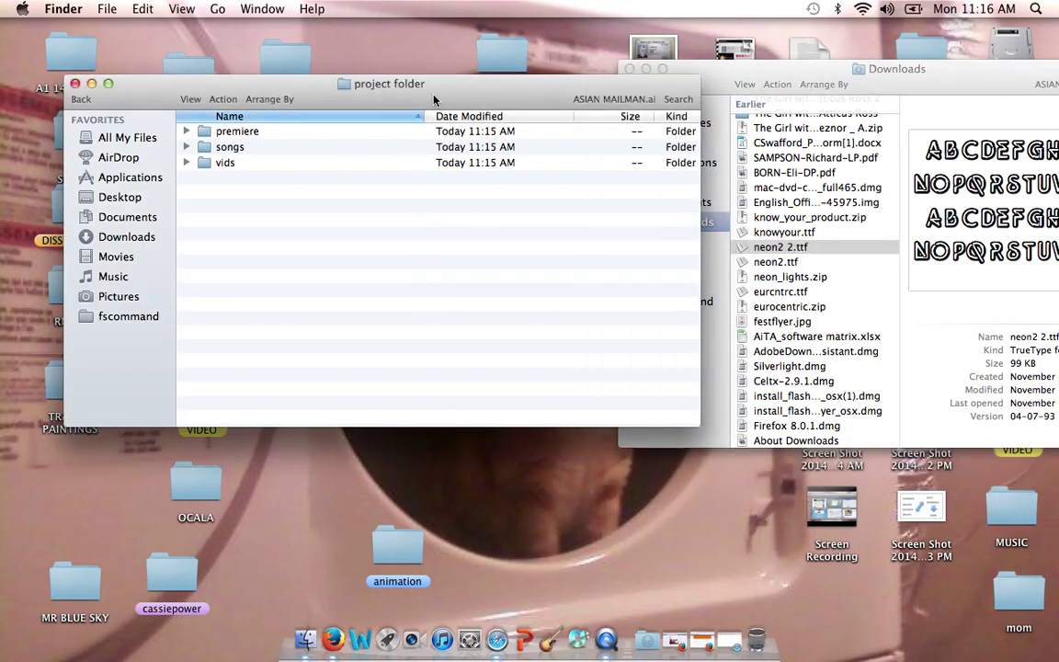
{"action": "left_click_drag", "start_coordinate": [435, 94], "coordinate": [495, 112]}
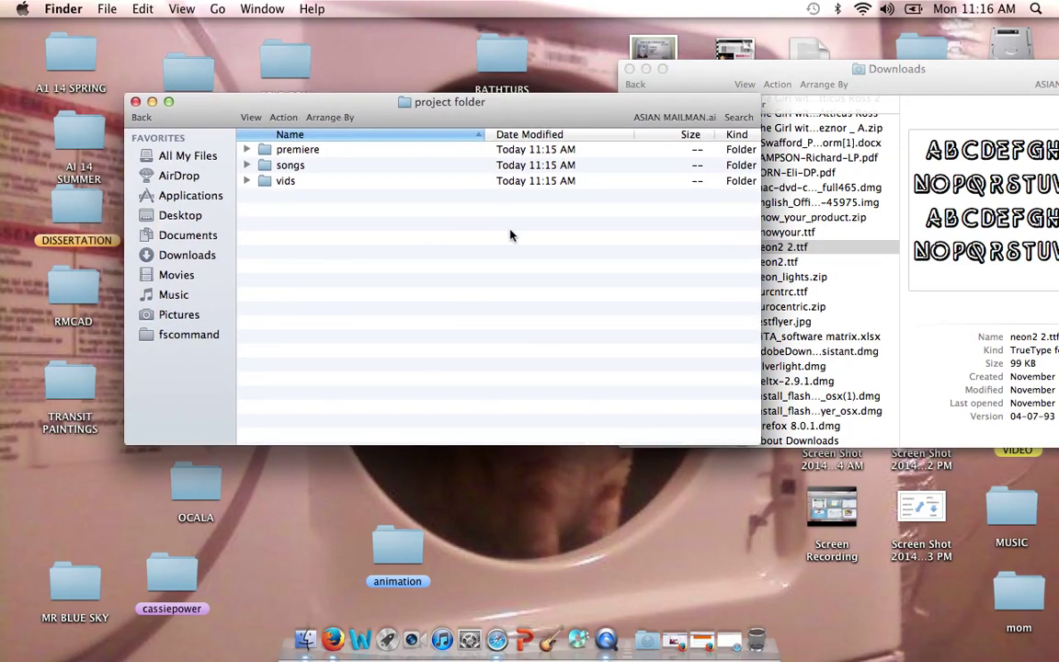
{"action": "left_click", "coordinate": [247, 150]}
Create a new 'exports' folder in the project folder, then expand songs
{"action": "right_click", "coordinate": [315, 265]}
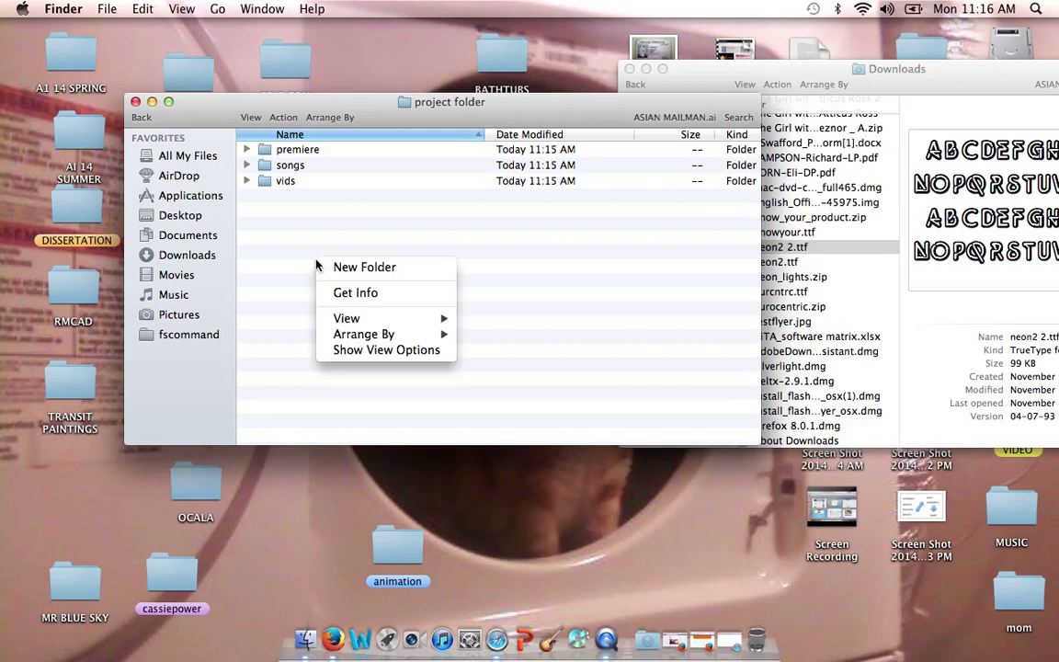
{"action": "left_click", "coordinate": [333, 267]}
{"action": "type", "text": "exports"}
{"action": "key", "text": "Escape"}
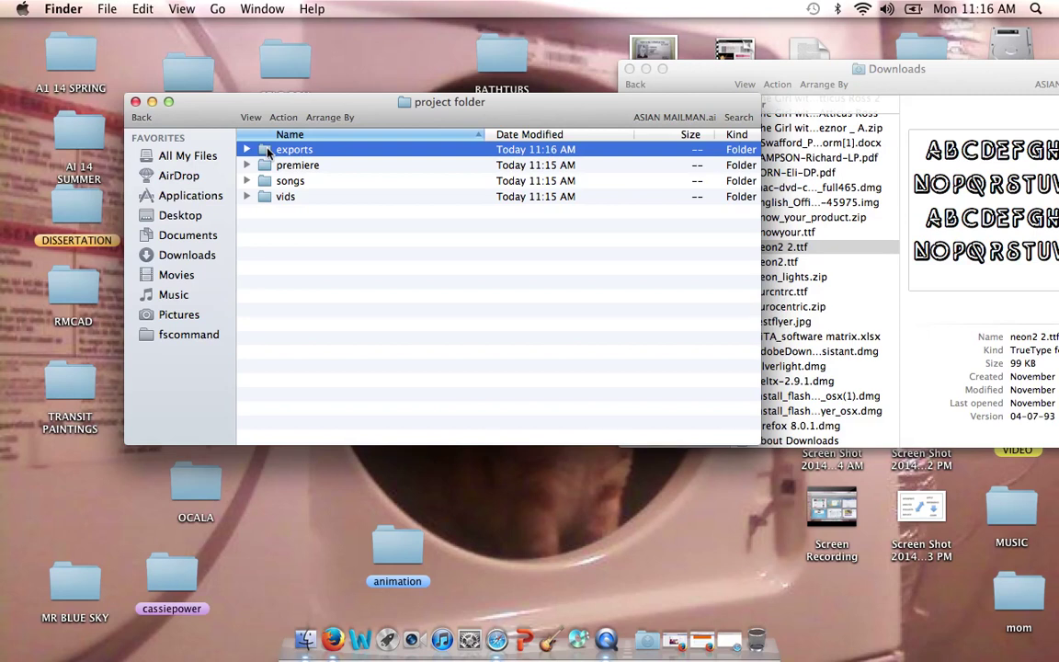
{"action": "left_click", "coordinate": [461, 313]}
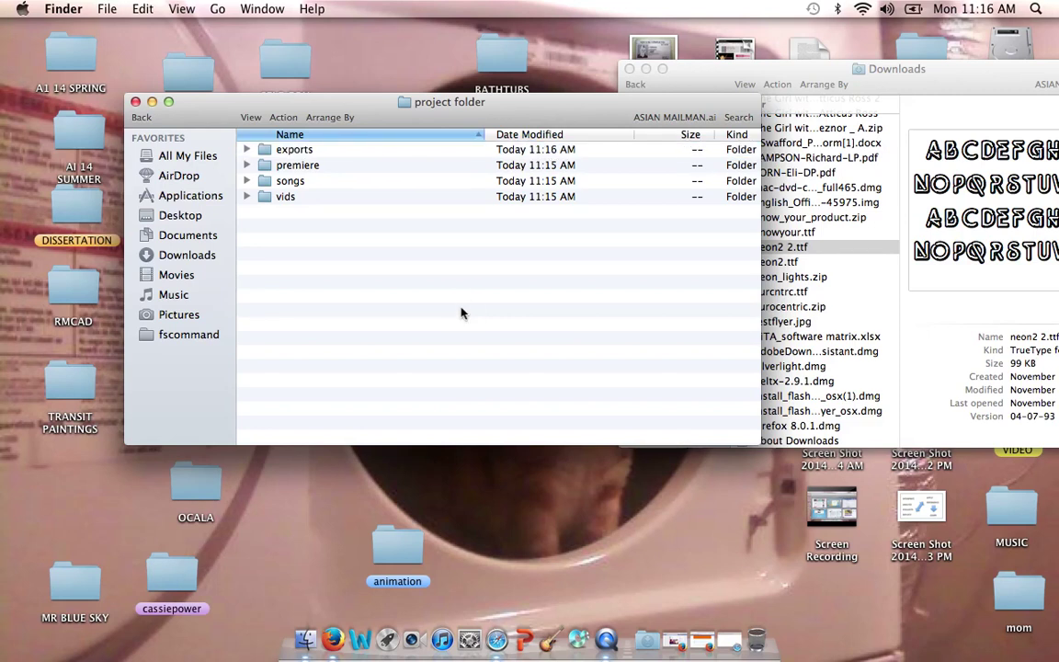
{"action": "left_click", "coordinate": [246, 181]}
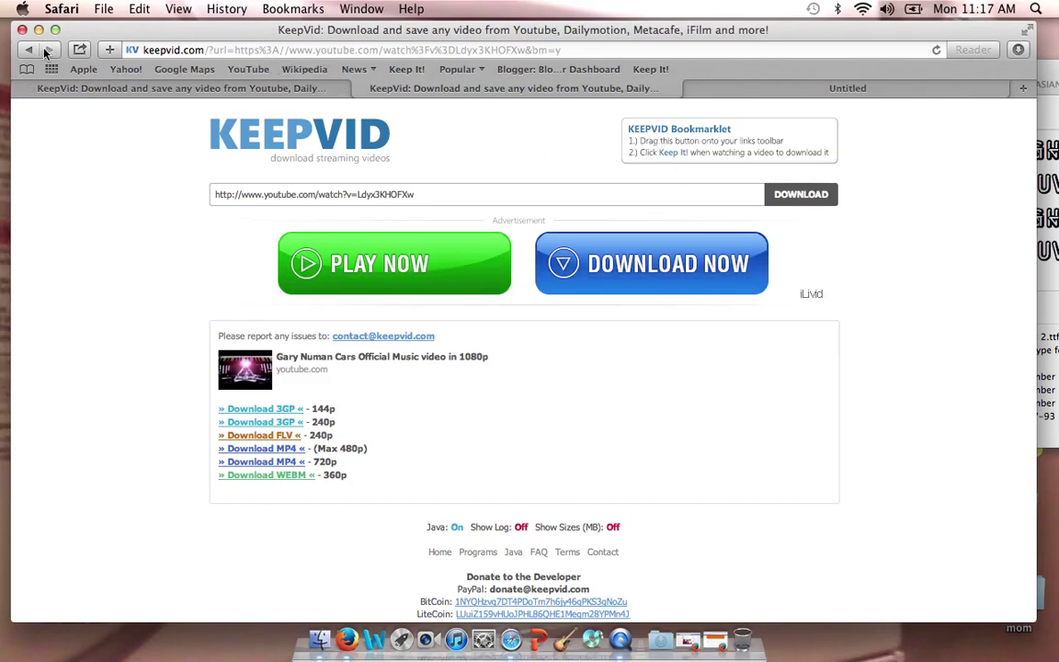
Cut the Gary Numan – Cars YouTube URL to the clipboard, pause the video, and return to KeepVid
{"action": "left_click", "coordinate": [27, 51]}
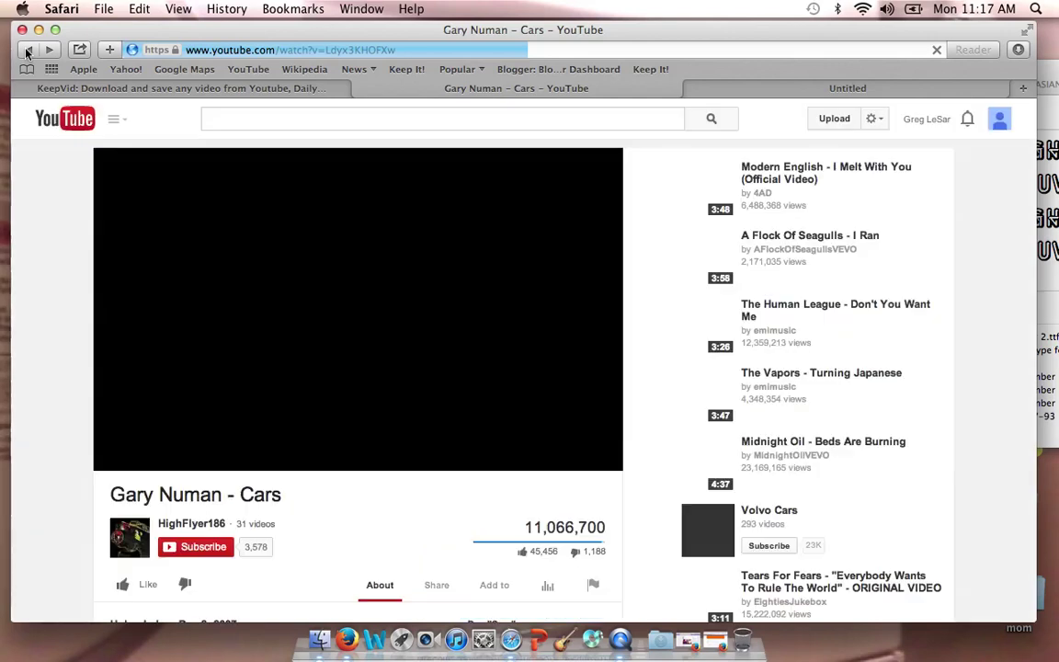
{"action": "left_click", "coordinate": [443, 52]}
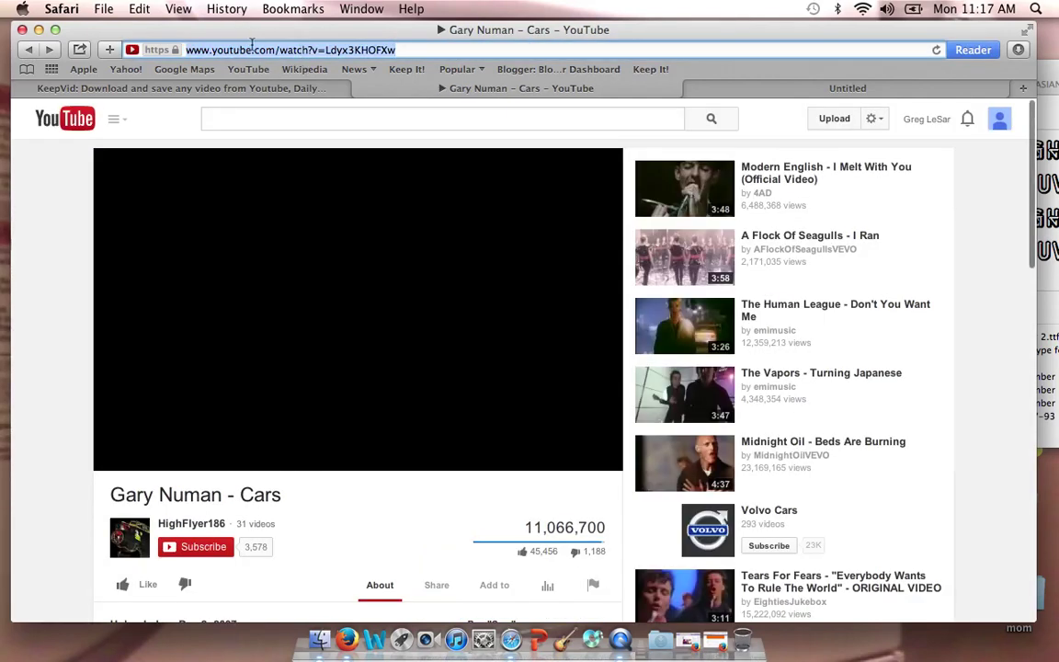
{"action": "key", "text": "super+x"}
{"action": "left_click", "coordinate": [409, 132]}
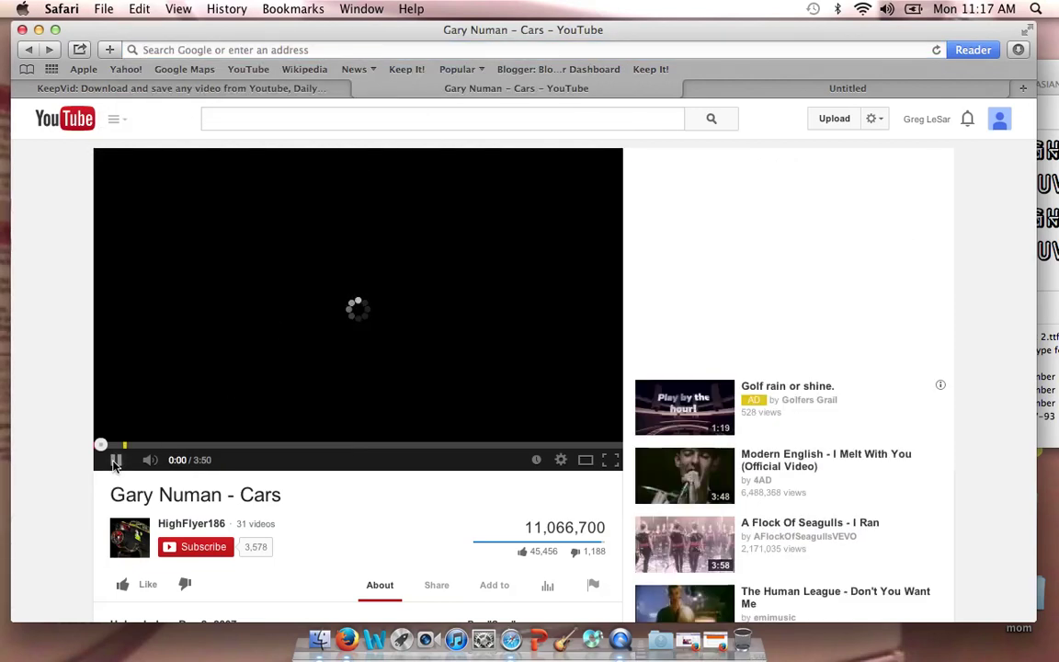
{"action": "left_click", "coordinate": [114, 461]}
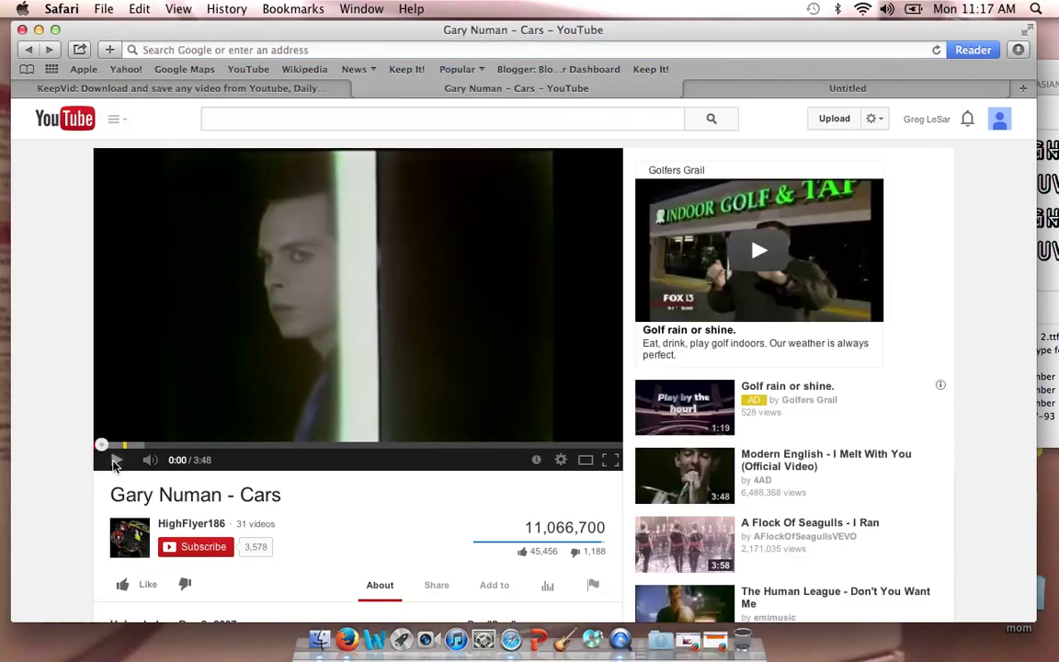
{"action": "left_click", "coordinate": [206, 89]}
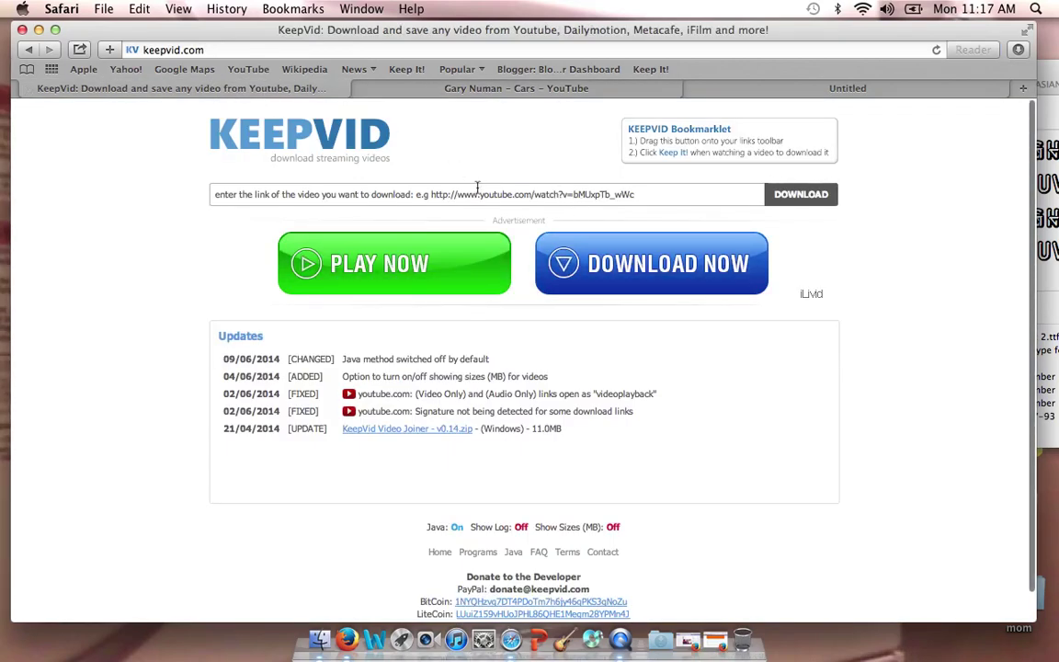
Paste the Cars YouTube link into KeepVid, request downloads, and trust its Java applet
{"action": "left_click", "coordinate": [577, 31]}
{"action": "left_click_drag", "start_coordinate": [577, 31], "coordinate": [615, 28]}
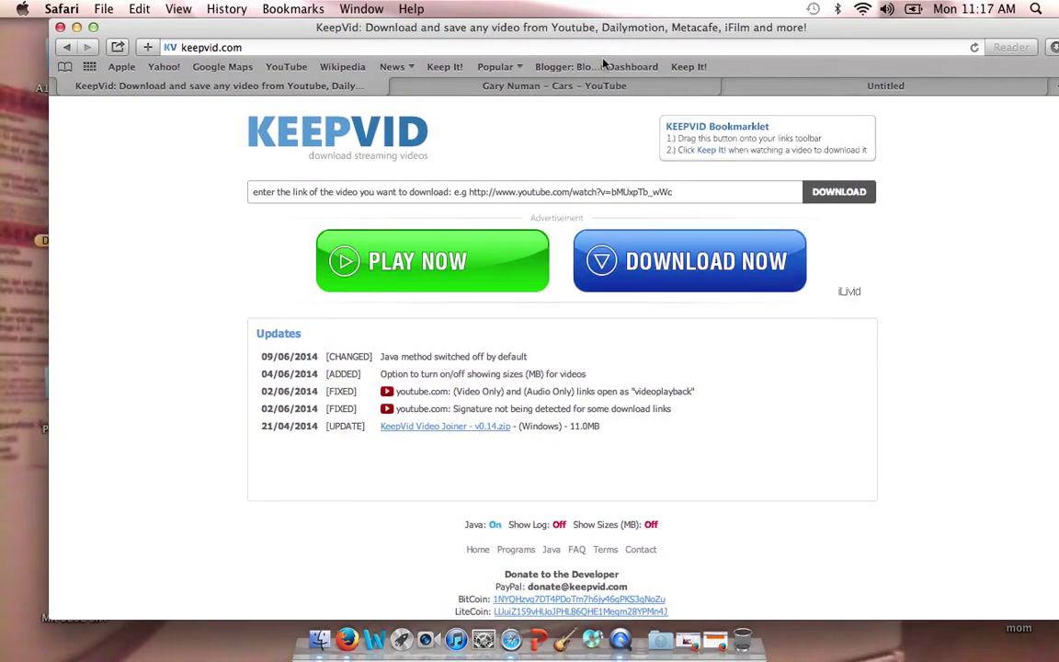
{"action": "left_click", "coordinate": [520, 193]}
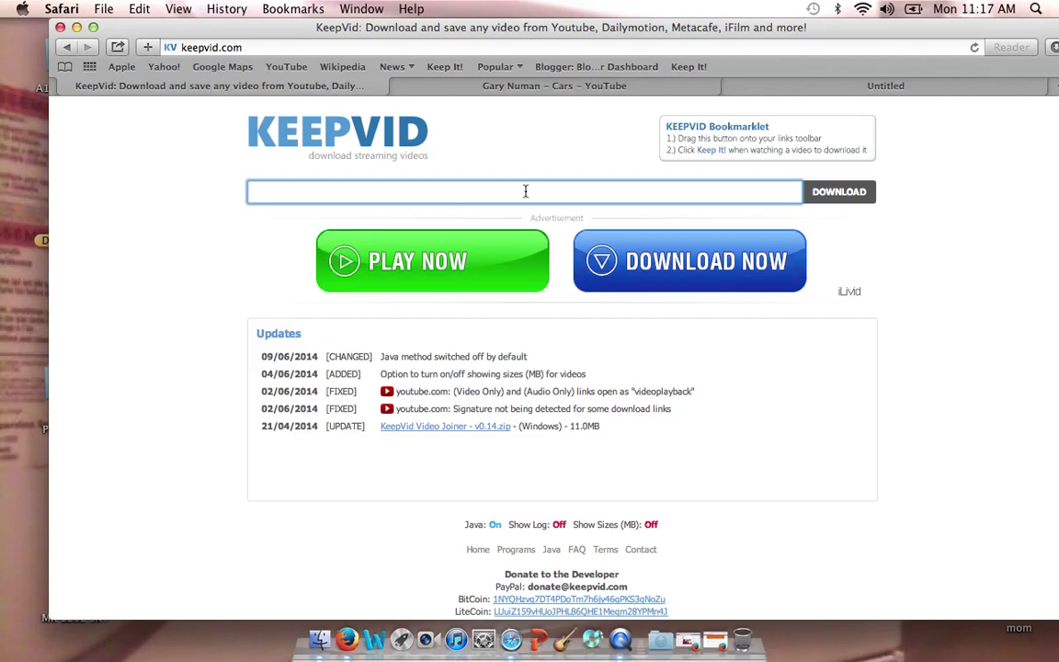
{"action": "key", "text": "super+v"}
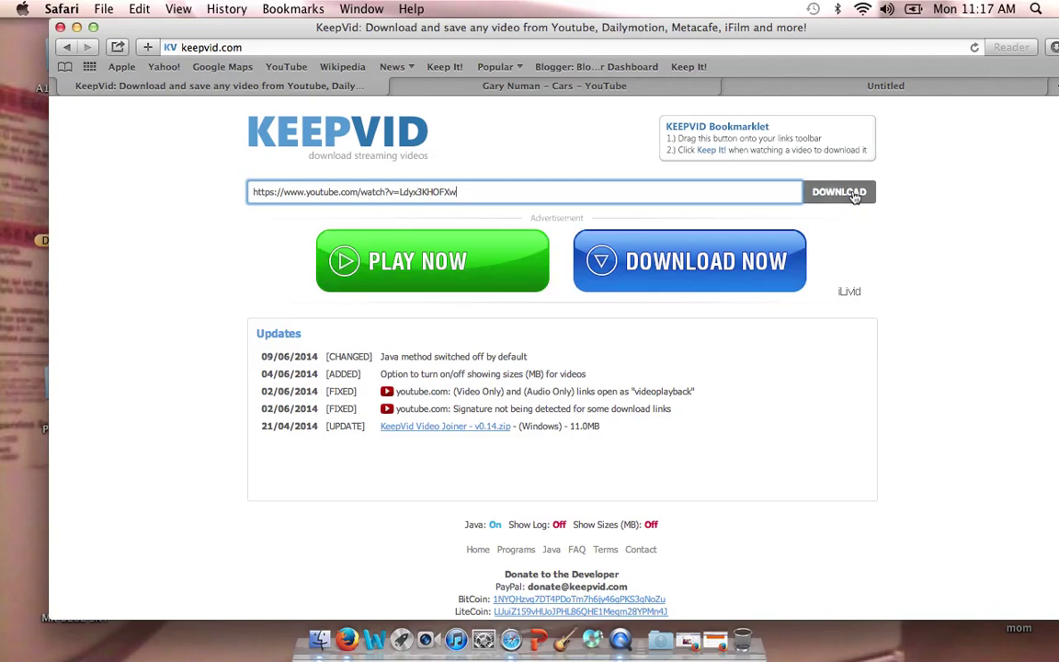
{"action": "left_click", "coordinate": [853, 195]}
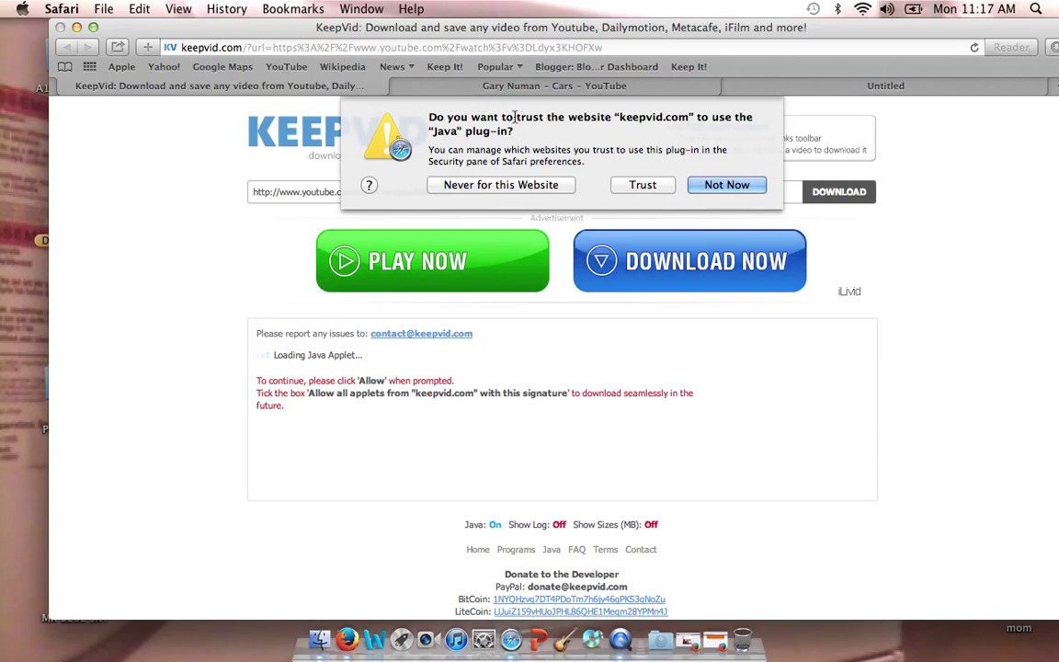
{"action": "left_click", "coordinate": [631, 187]}
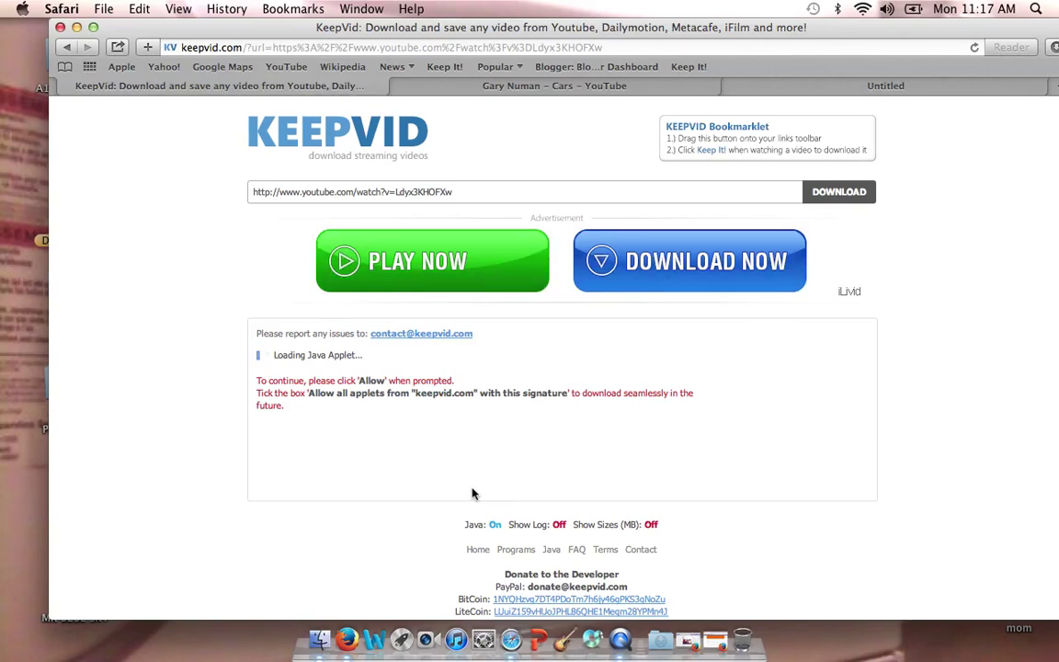
Turn KeepVid's Java option off to reveal the Cars download links, then switch to QuickTime Player
{"action": "left_click", "coordinate": [494, 524]}
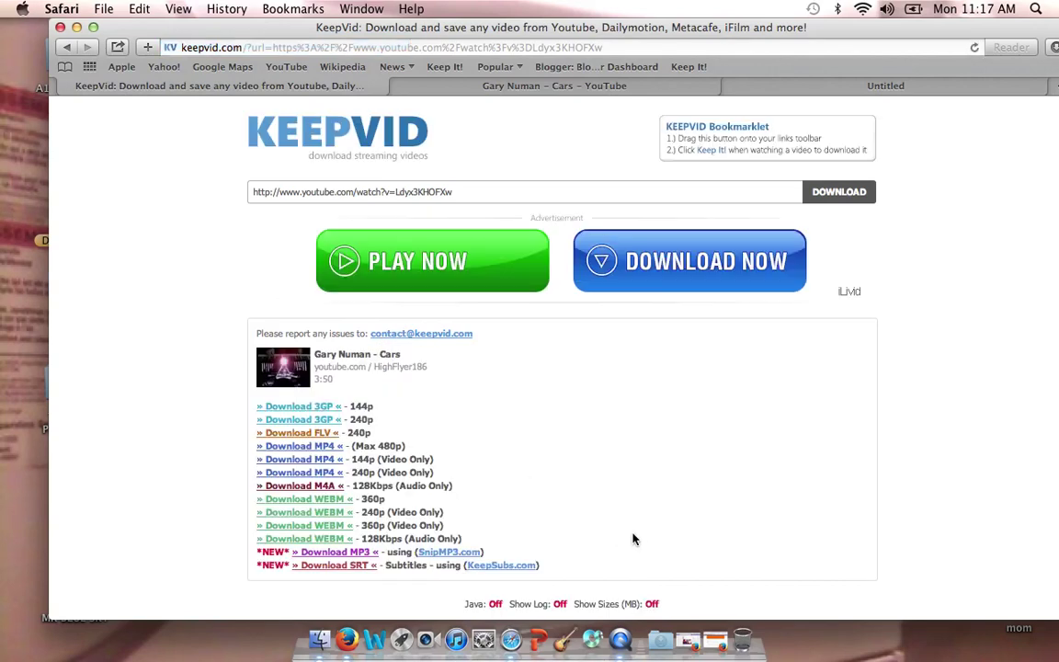
{"action": "scroll", "coordinate": [595, 472], "scroll_direction": "down", "scroll_amount": 3}
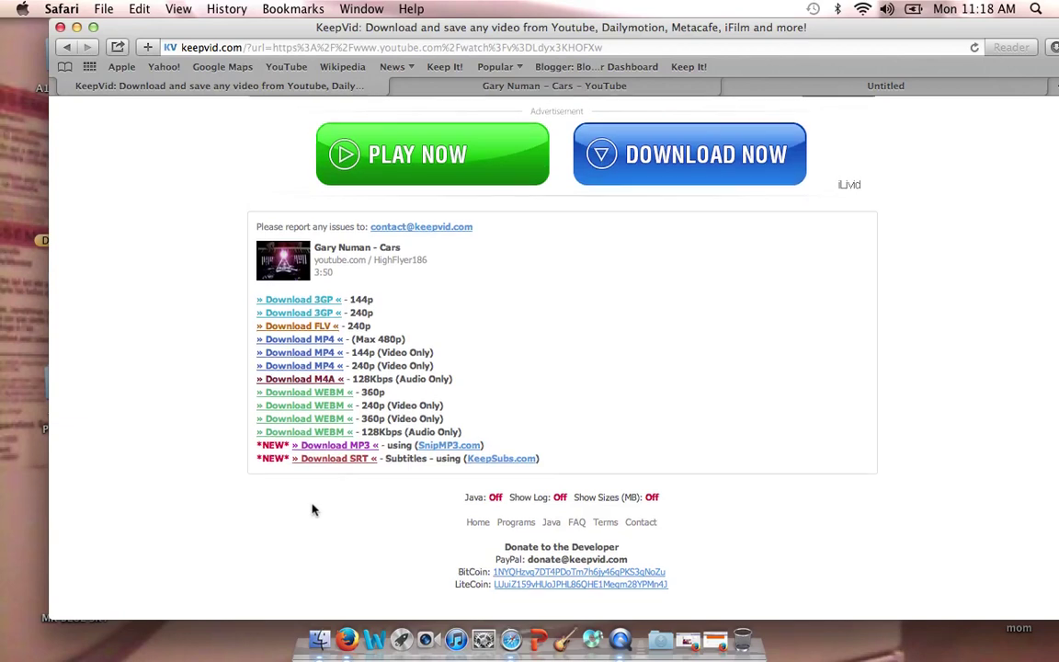
{"action": "scroll", "coordinate": [243, 358], "scroll_direction": "up", "scroll_amount": 1}
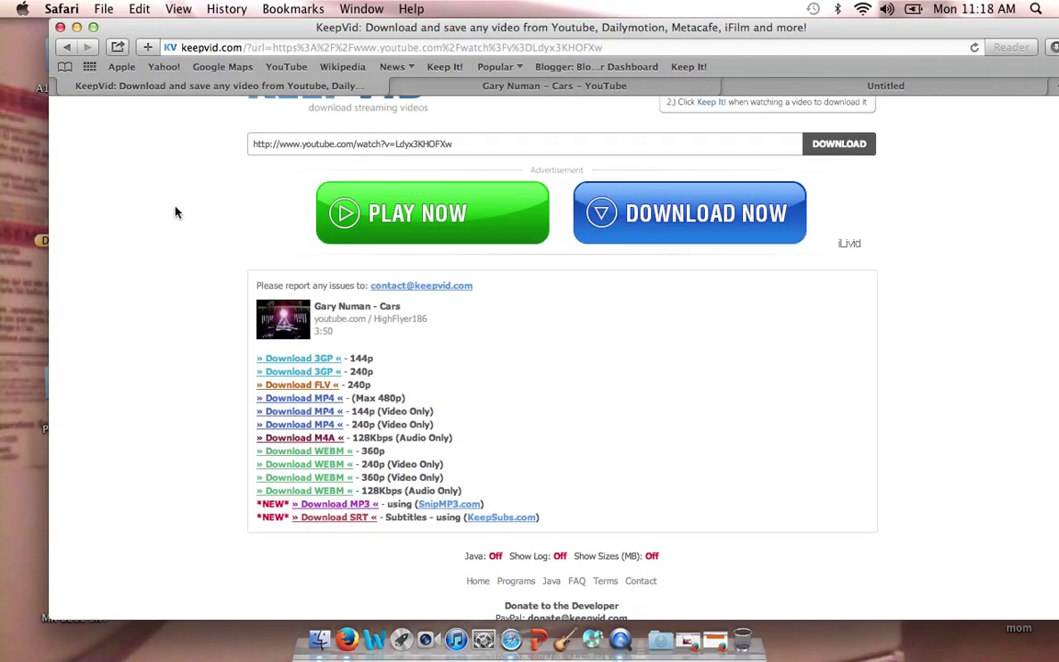
{"action": "left_click", "coordinate": [175, 464]}
{"action": "left_click", "coordinate": [184, 146]}
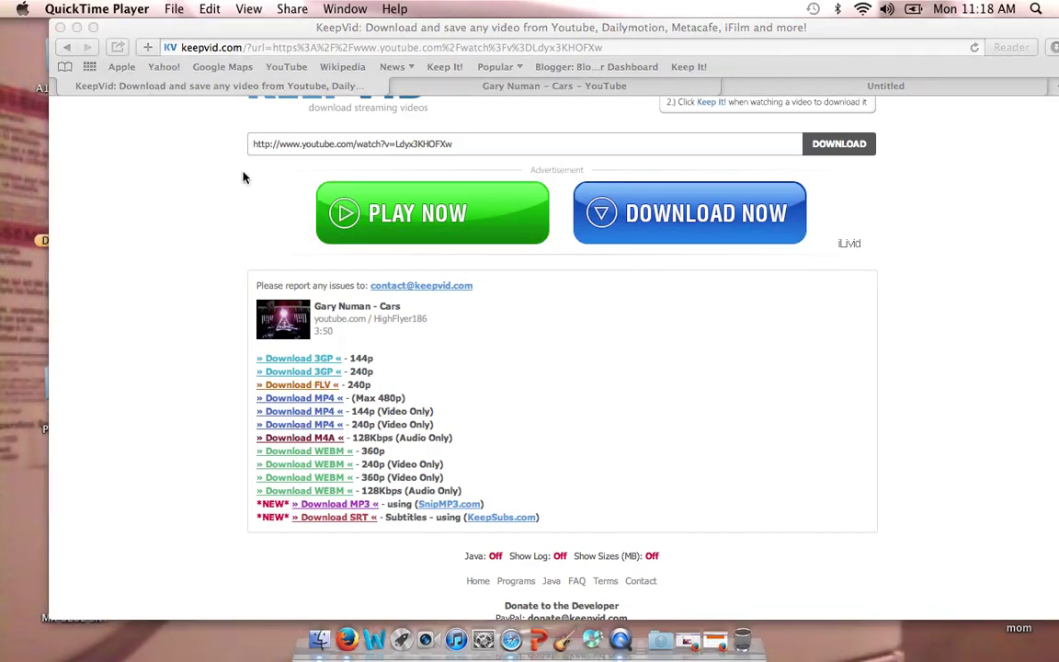